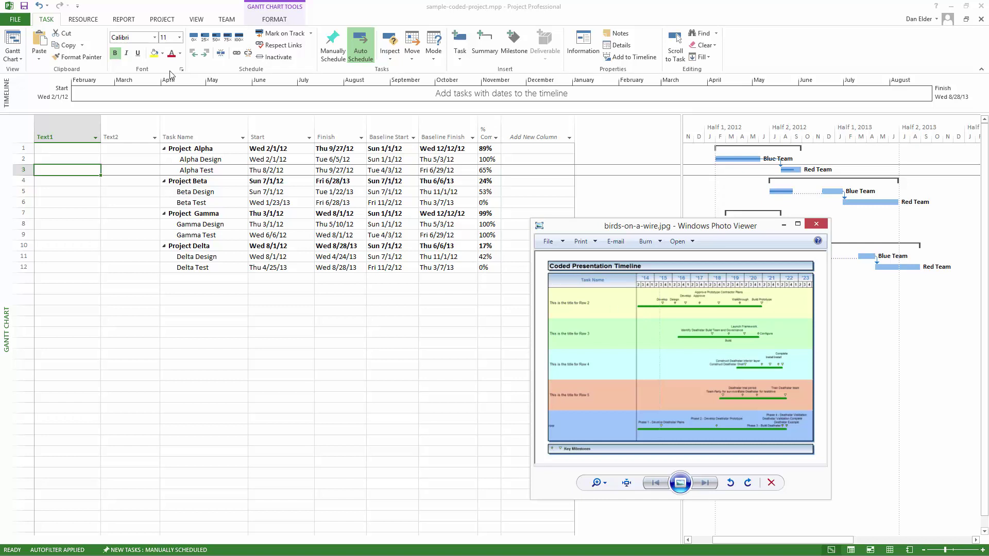
Step: In Project's Text1 column, code rows 1–3 'alpha' and rows 4–6 'beta'
left_click(130, 4)
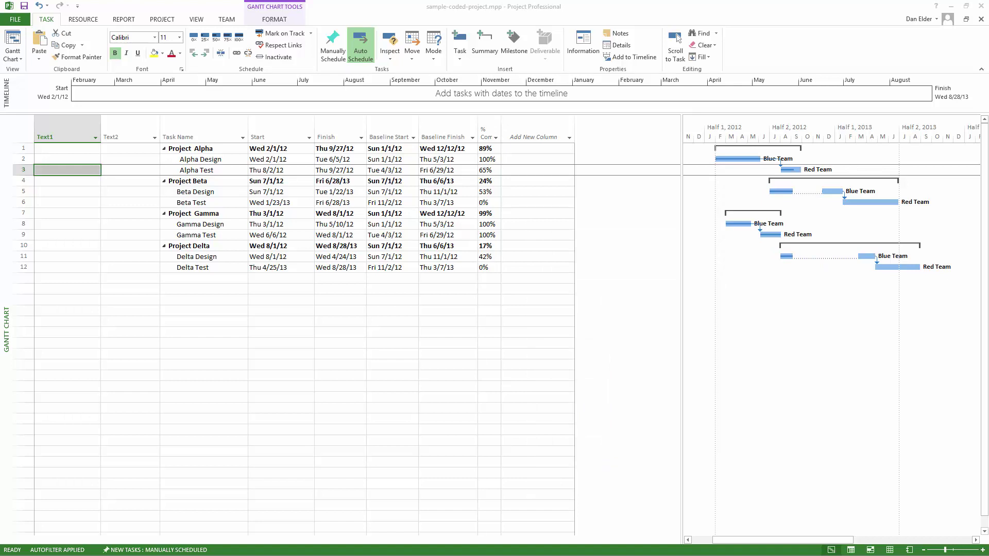
left_click(75, 149)
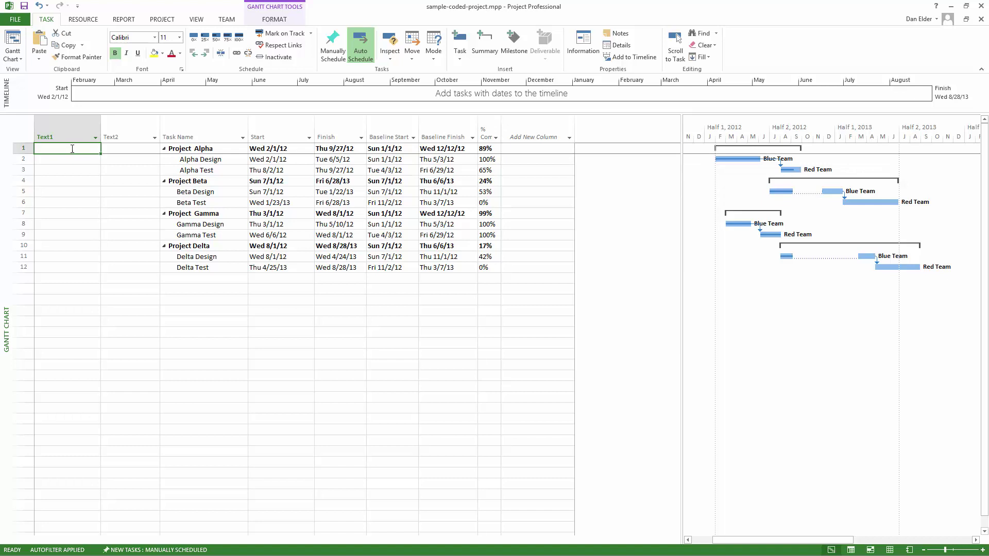
type("alpha")
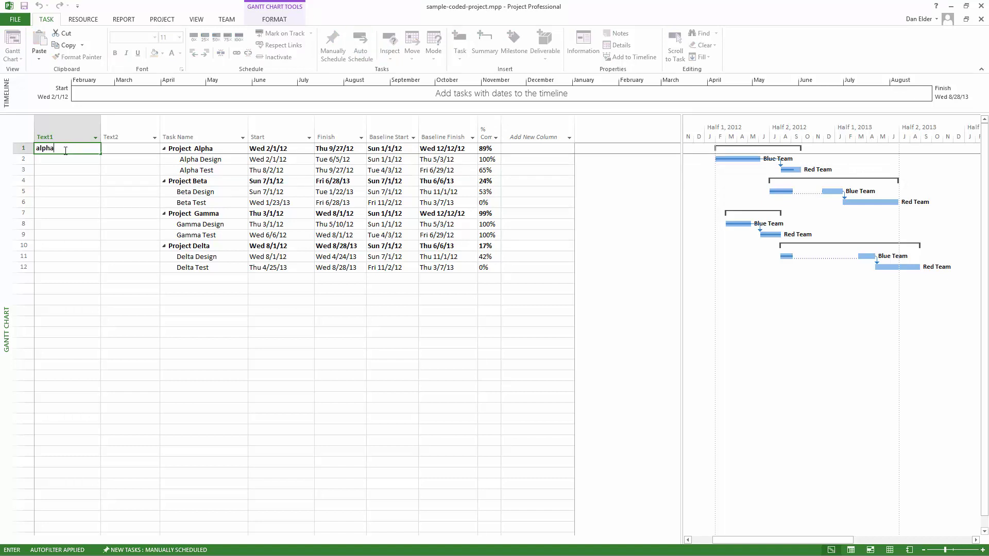
left_click(96, 151)
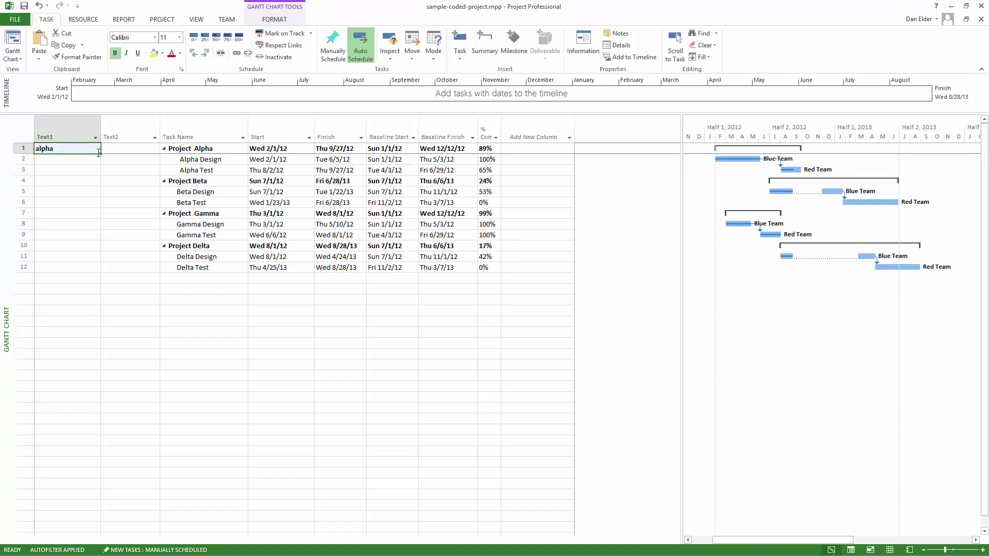
left_click_drag(100, 154, 98, 175)
left_click(52, 180)
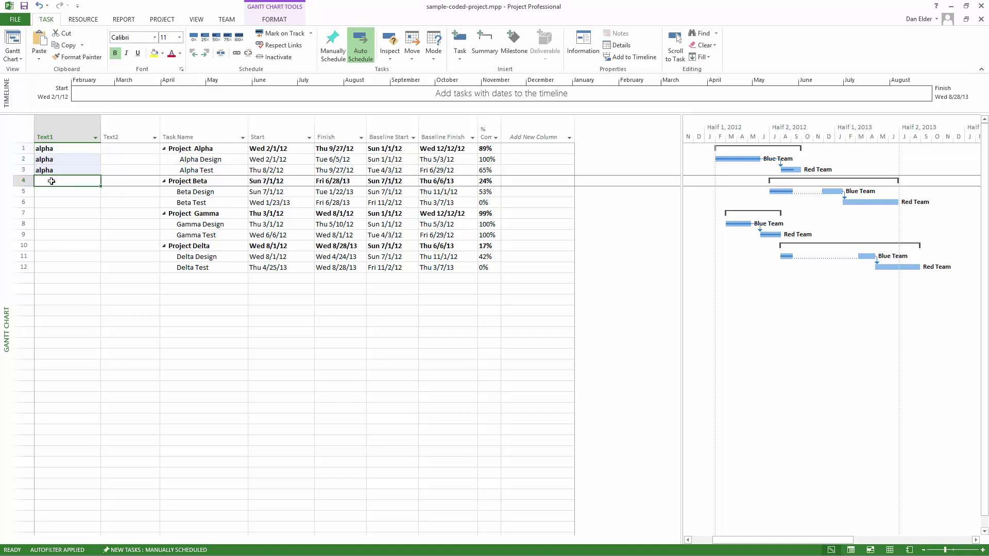
type("beta")
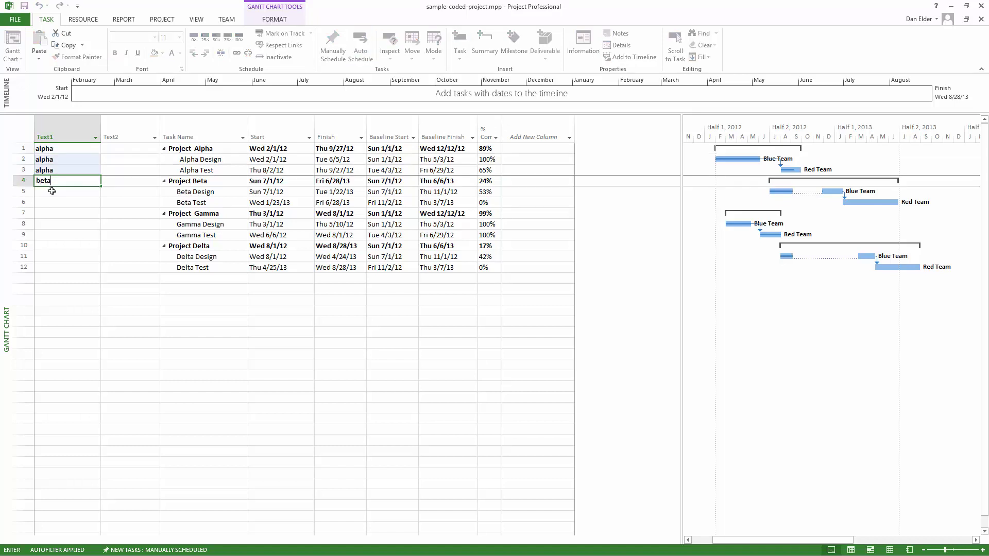
left_click(58, 181)
left_click_drag(100, 186, 98, 208)
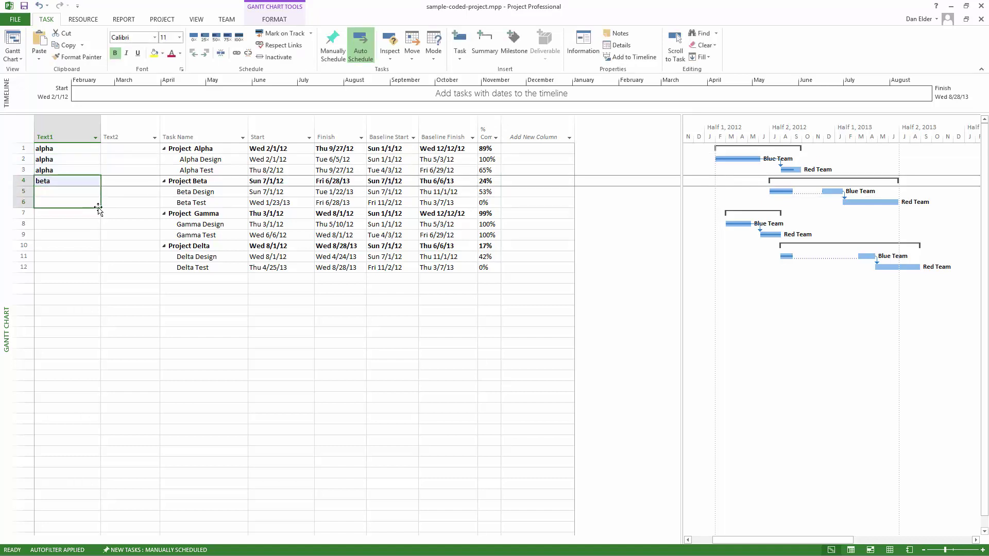
Step: Code rows 7–9 'gamma' and rows 10–12 'delta' in the Text1 column
left_click(62, 214)
type("gamm")
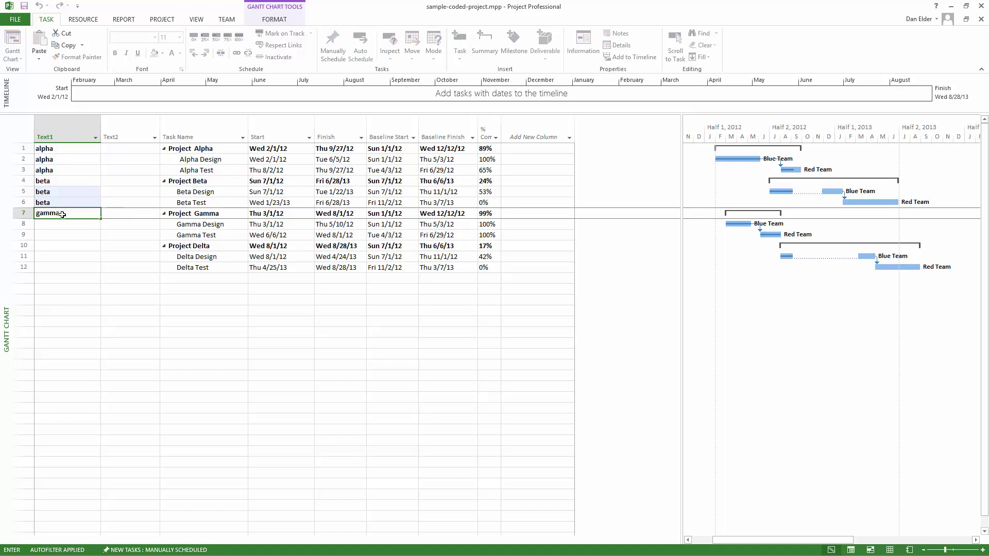
type("a")
left_click(55, 224)
left_click(70, 214)
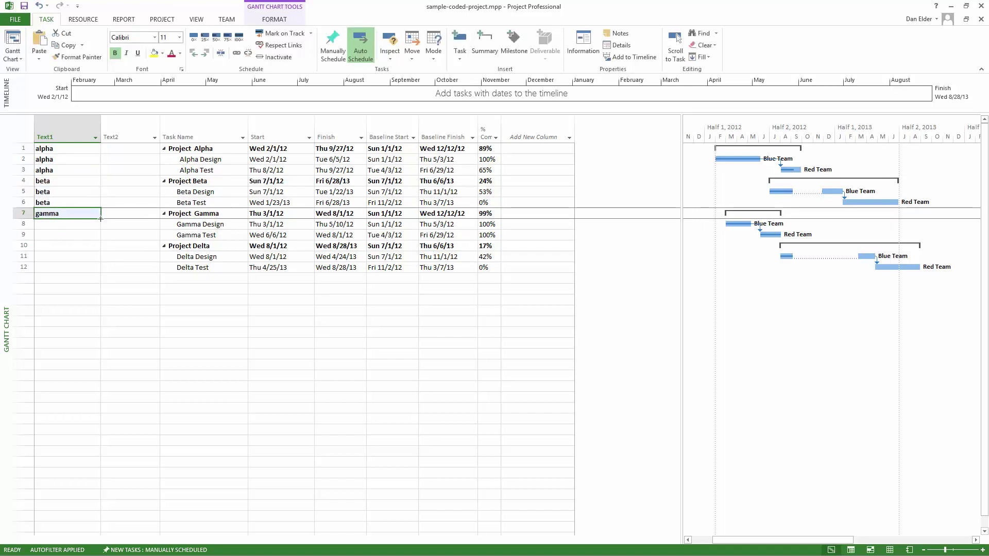
left_click_drag(99, 227, 99, 239)
left_click(49, 250)
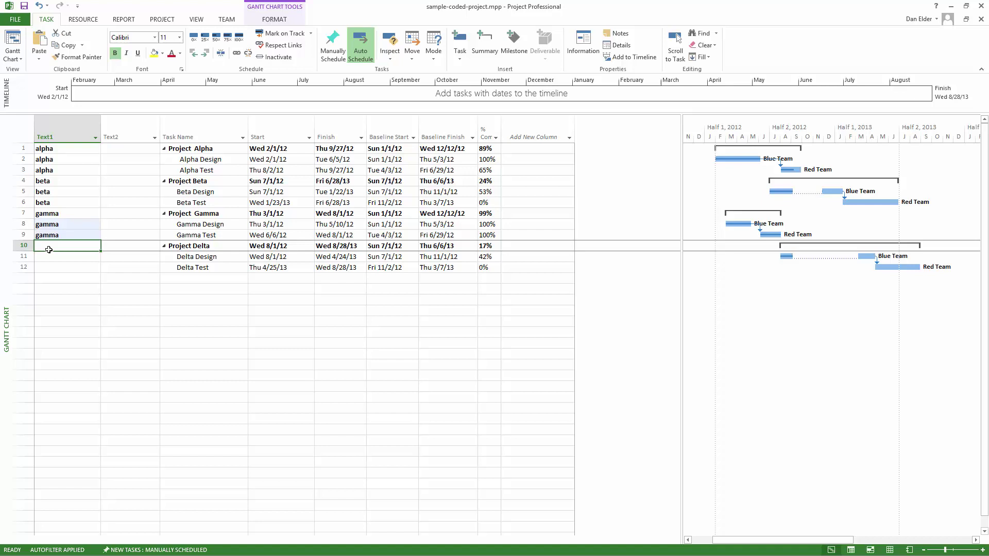
type("delta")
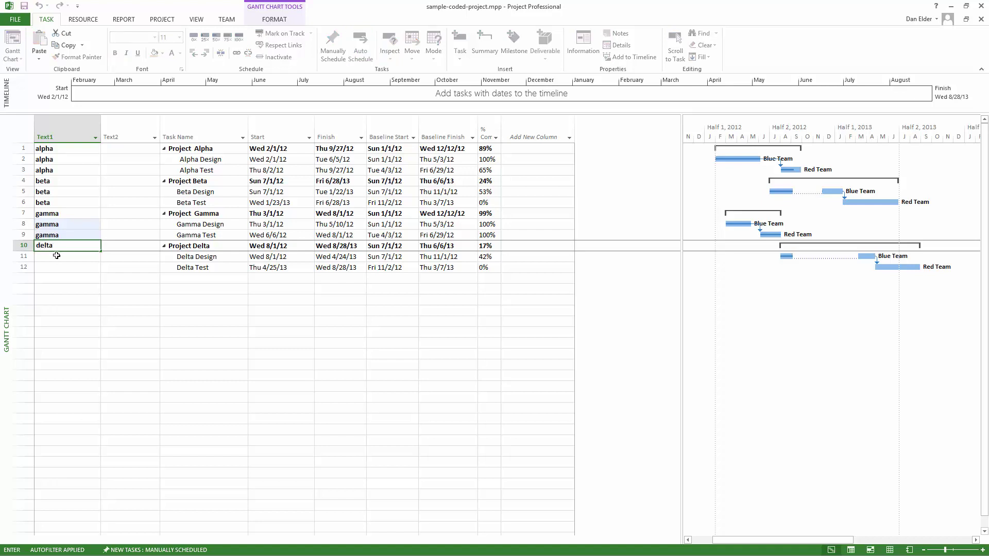
key("Return")
left_click(60, 249)
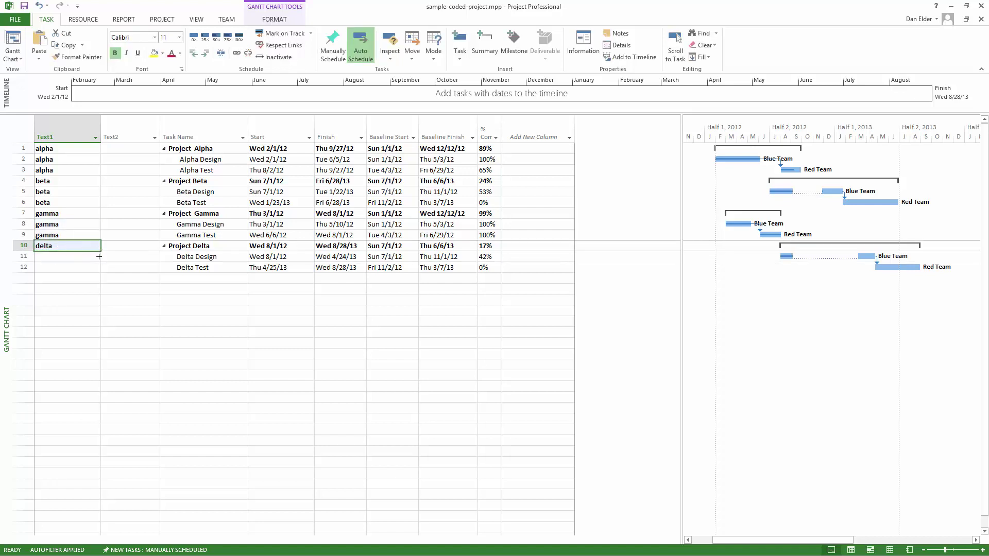
left_click_drag(98, 256, 90, 273)
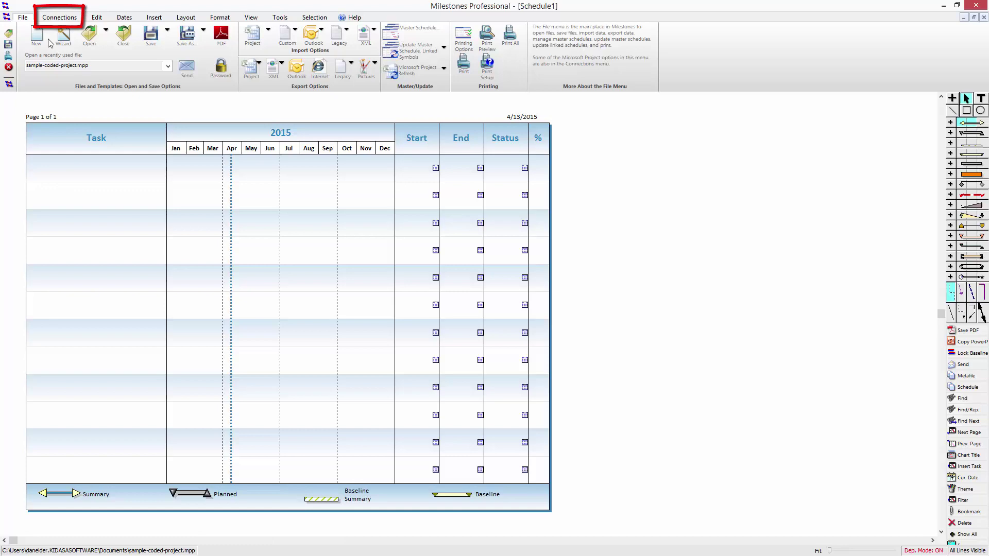
Step: Start a new report from the Project file sample-coded-project.mpp
left_click(65, 21)
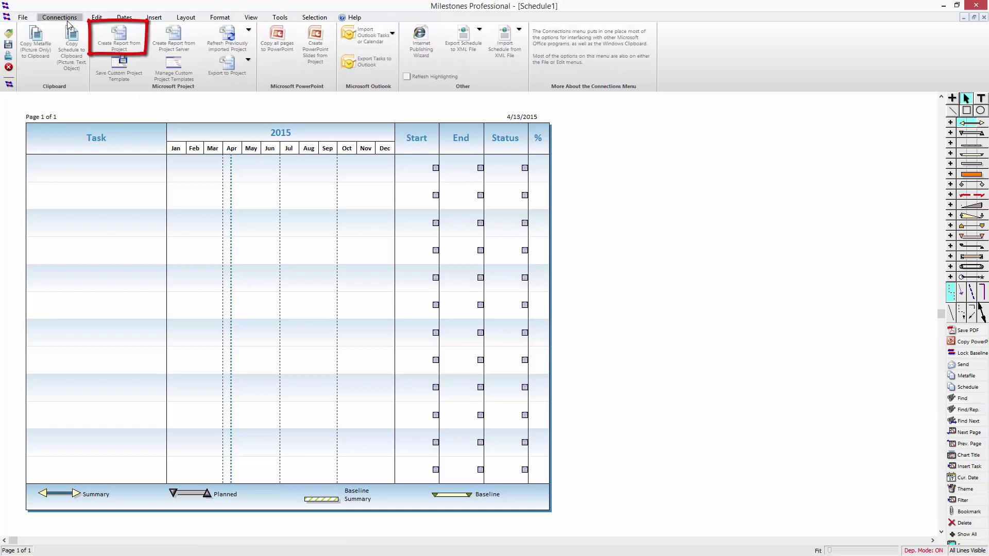
left_click(125, 46)
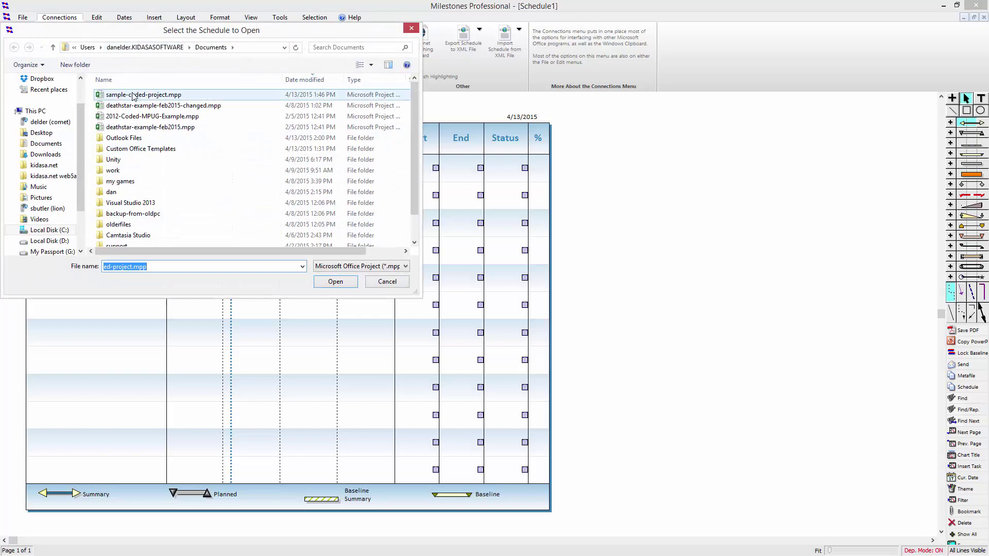
left_click(133, 96)
left_click(323, 285)
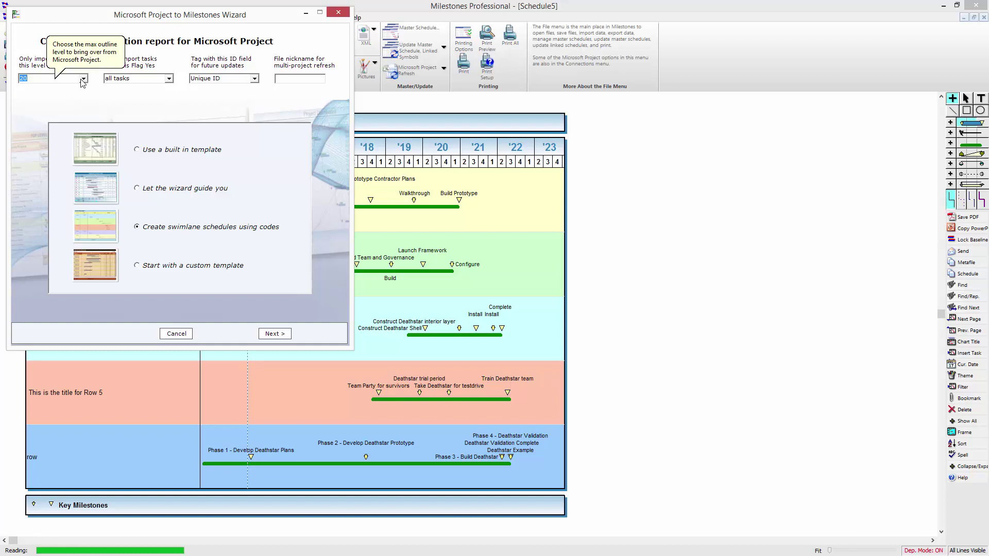
Step: Keep importing all tasks and choose swimlane schedules using codes
left_click(168, 79)
left_click(150, 89)
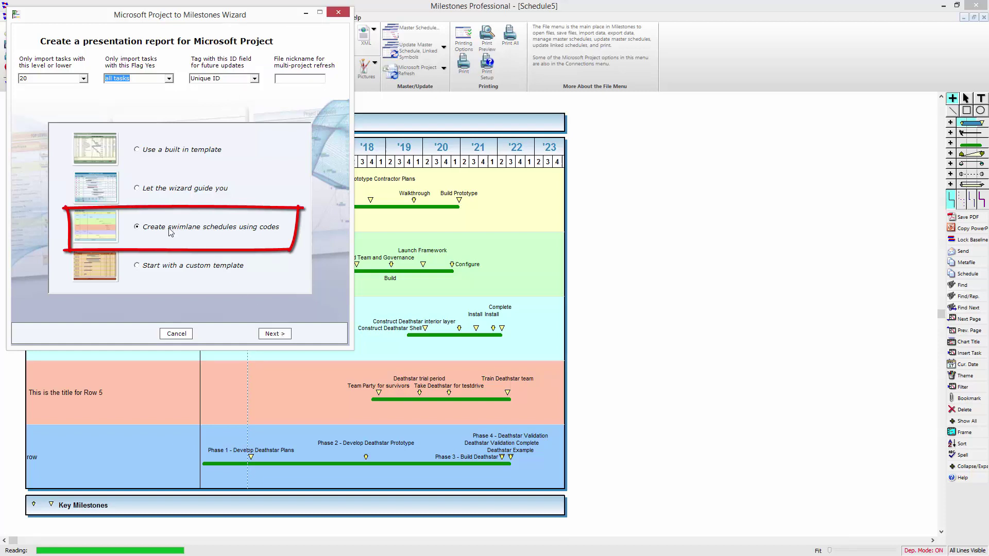
left_click(281, 335)
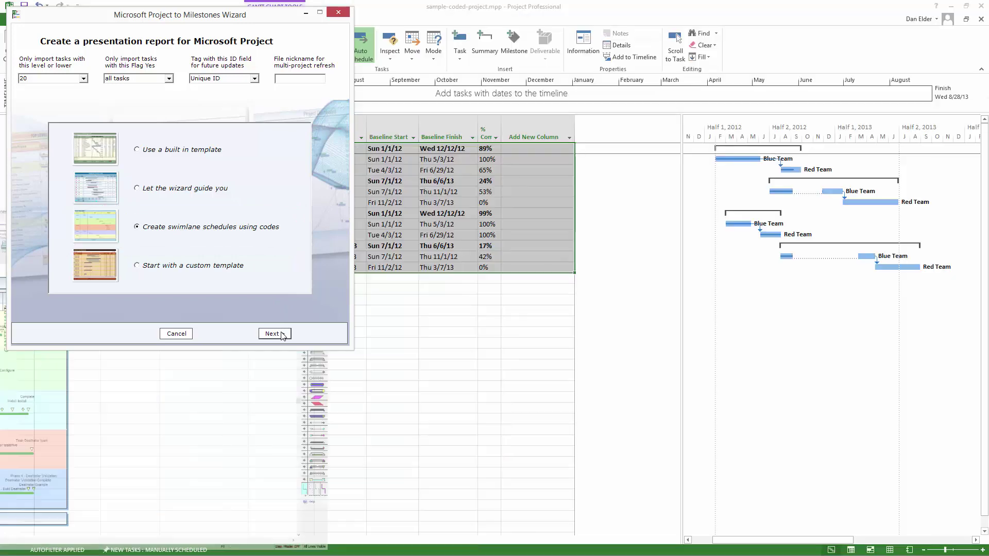
left_click(281, 335)
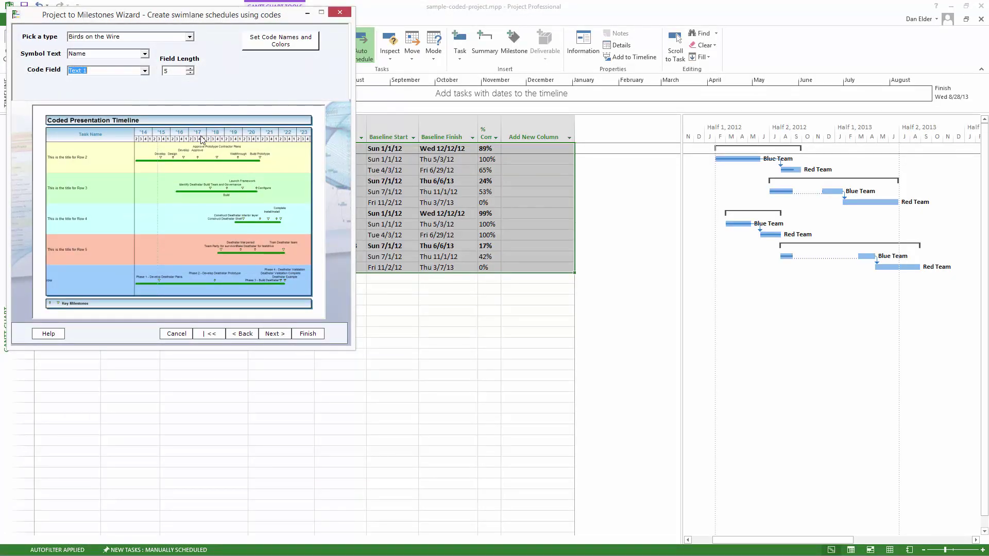
Step: Set the wizard's chart type to Coded Presentation Timeline
left_click(189, 37)
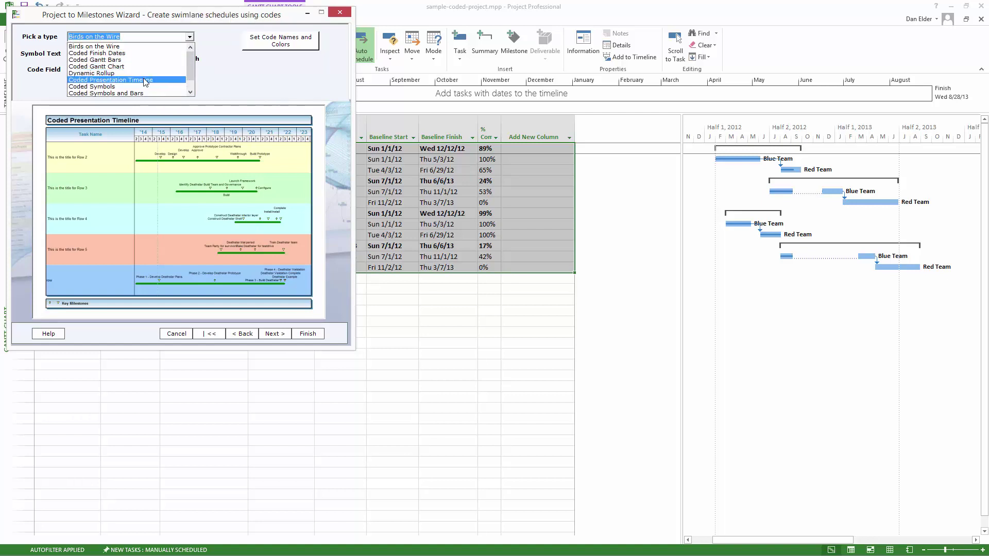
left_click(108, 80)
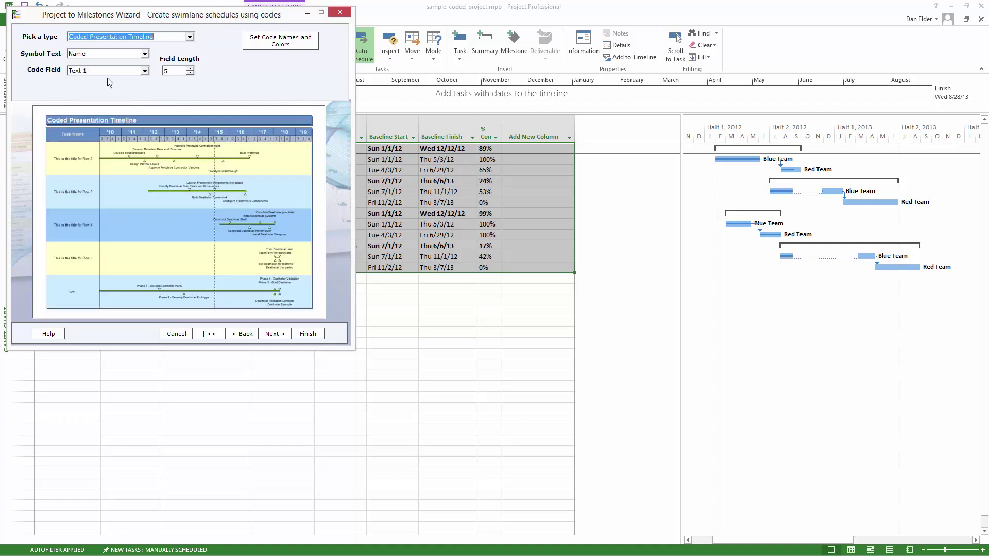
left_click(190, 37)
scroll(192, 48, "up", 5)
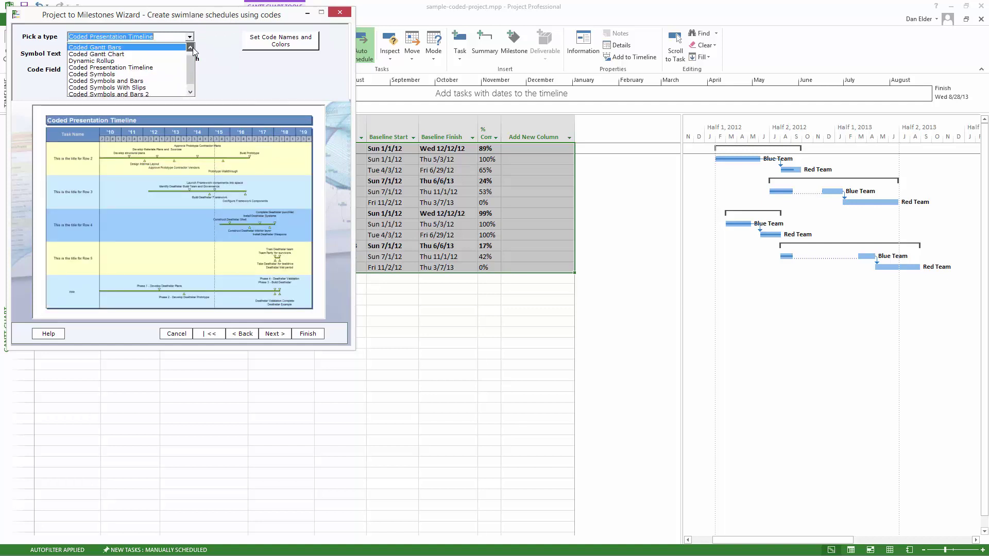
scroll(192, 47, "up", 1)
left_click(98, 46)
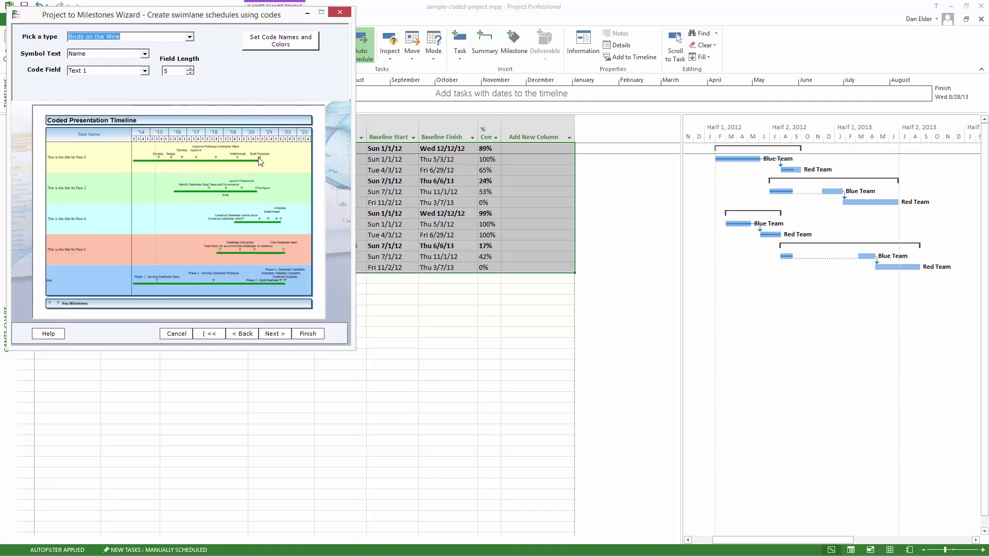
left_click(190, 37)
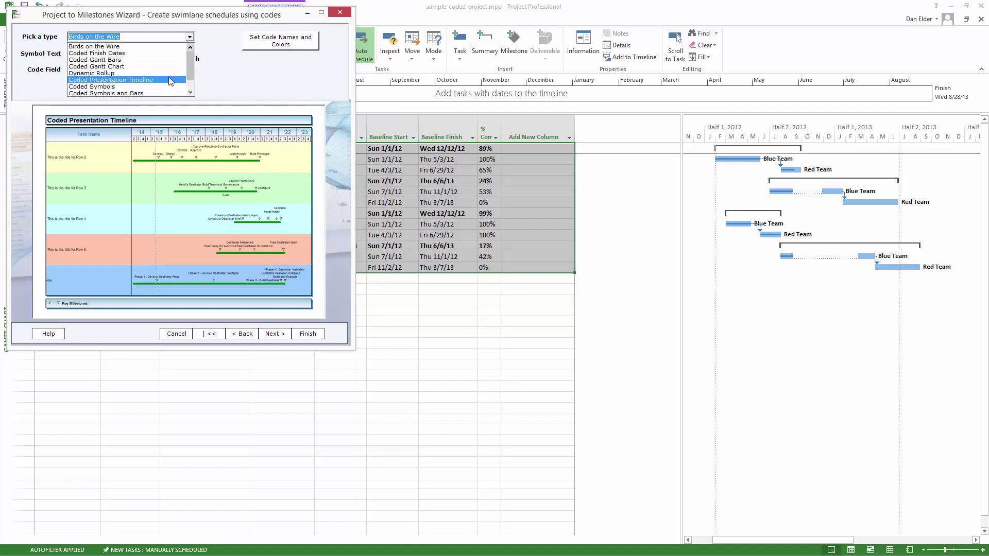
left_click(171, 80)
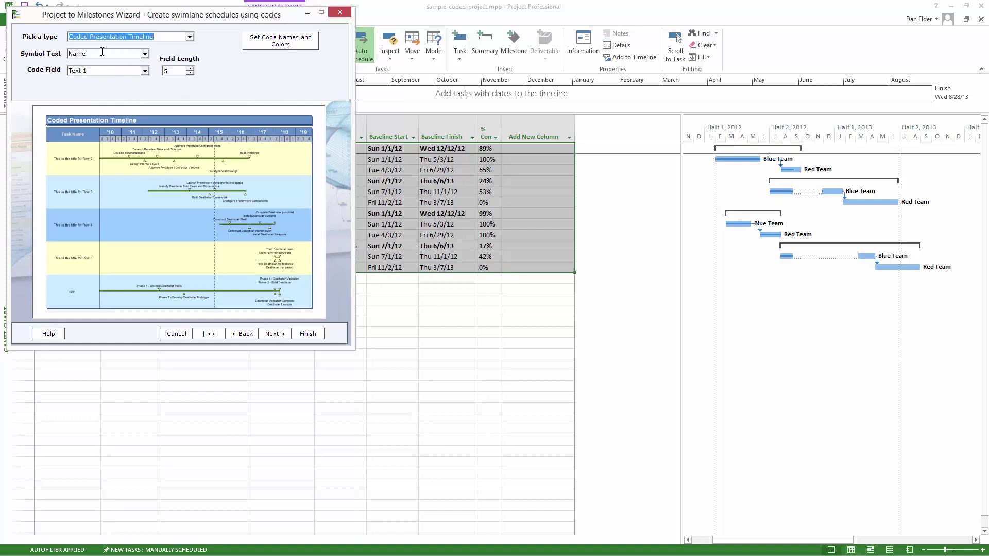
Step: Keep Name as symbol text and Text 1 as code field, with field length 4
key("Tab")
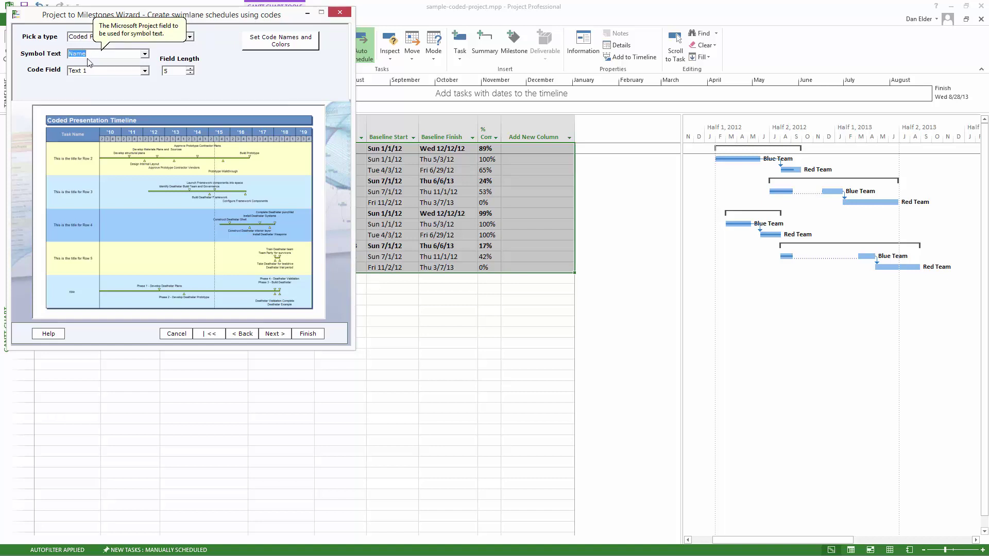
left_click_drag(104, 19, 452, 120)
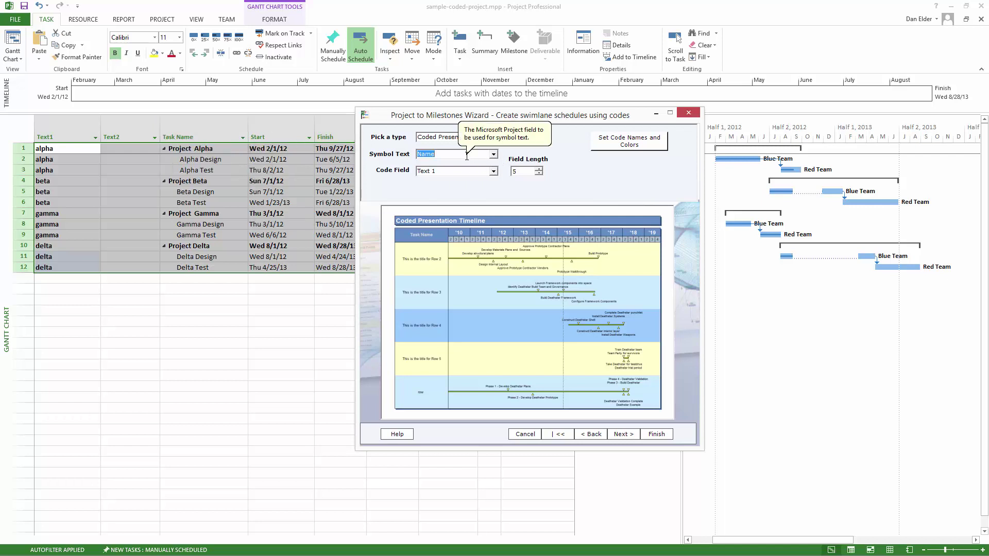
left_click(447, 173)
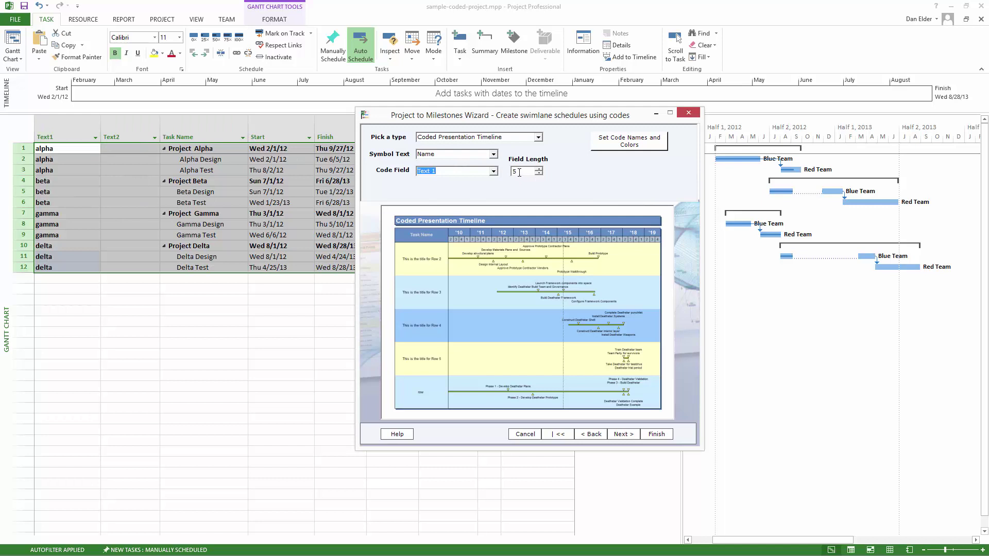
left_click(538, 174)
Step: Map code alph to Project Alpha in red and beta to Project Beta in yellow
left_click(629, 148)
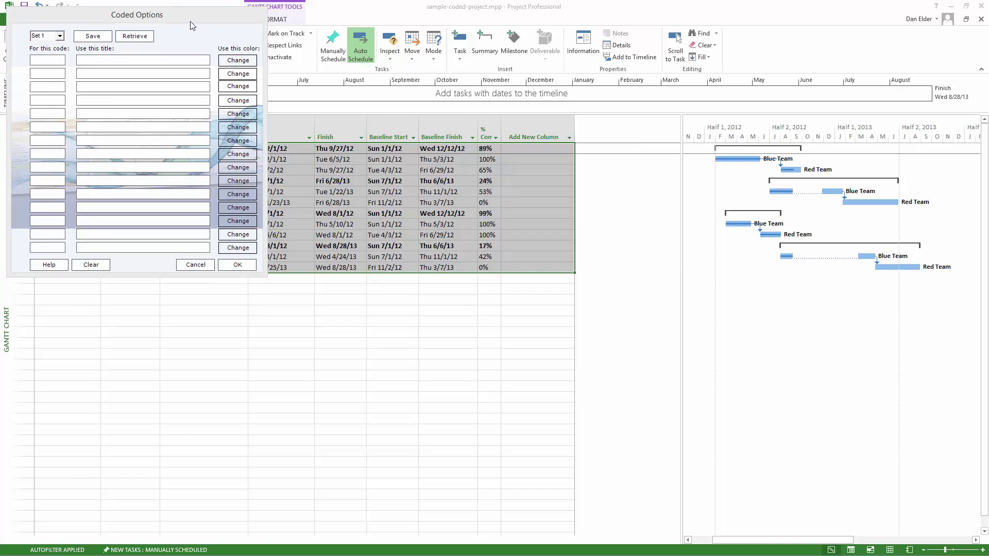
left_click_drag(192, 22, 409, 170)
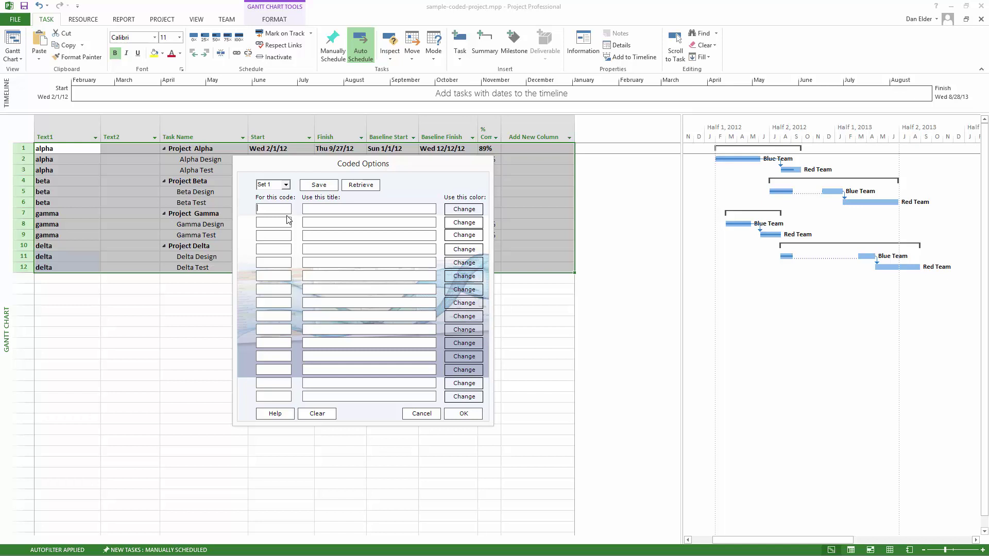
type("alph")
key("Tab")
type("Project Alpha")
left_click(466, 212)
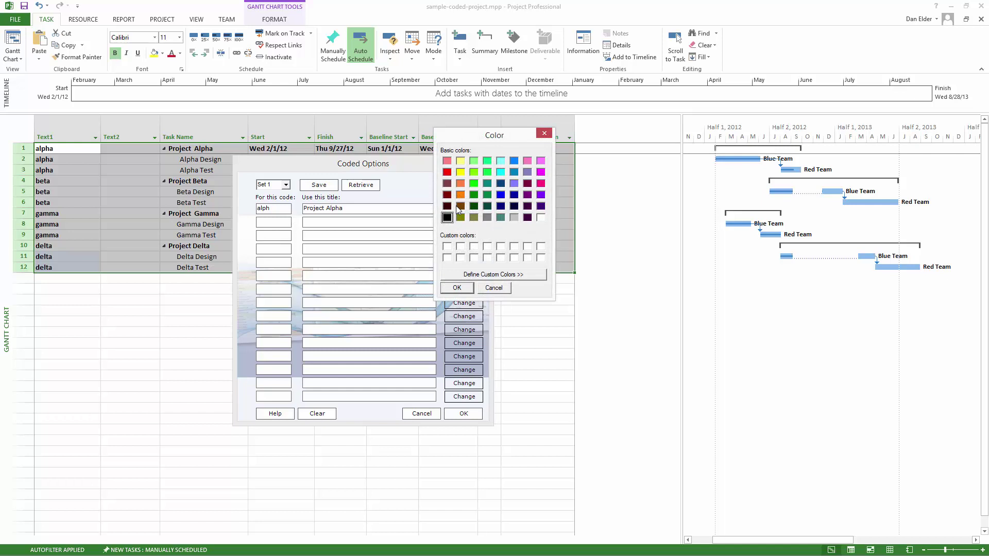
left_click(447, 171)
left_click(457, 287)
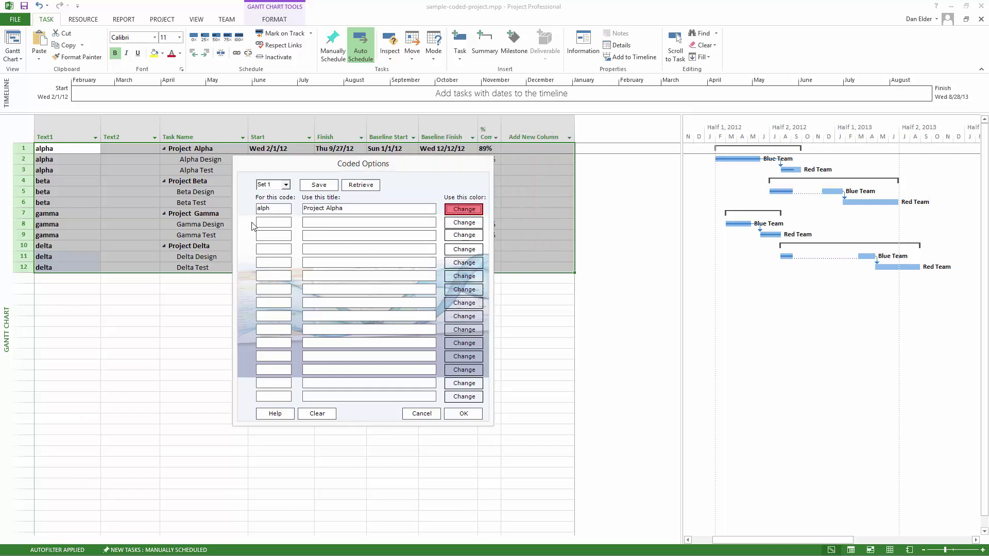
left_click(264, 223)
type("Project Beta")
left_click(464, 222)
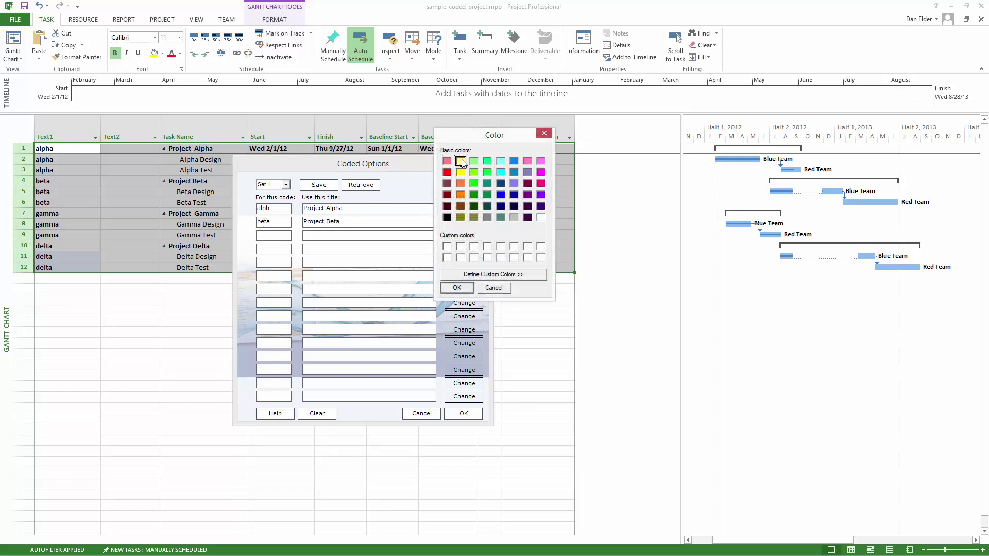
left_click(457, 287)
Step: Map gamm to Project Gamma in green and delt to Project Delta in cyan, then accept
left_click(277, 239)
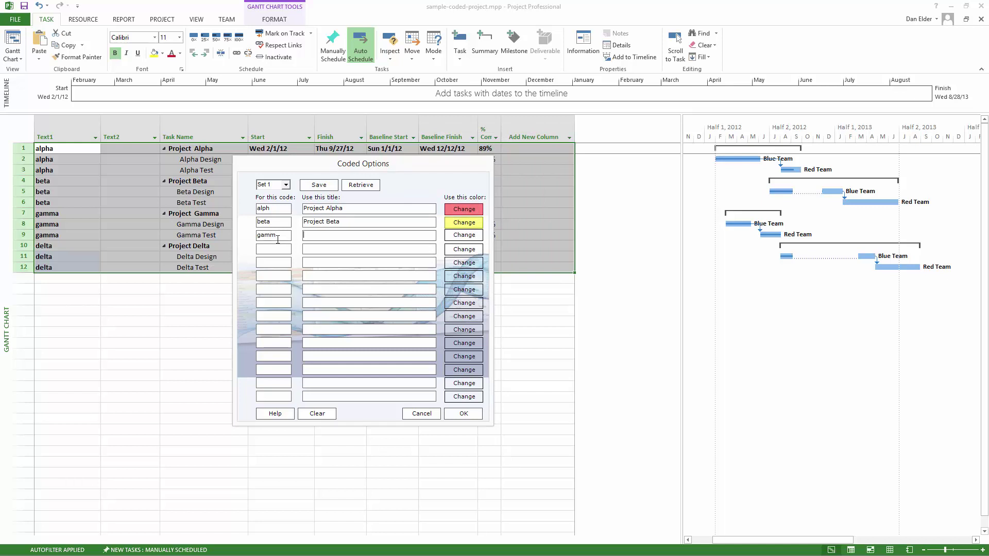
type("Project Gamma")
left_click(457, 238)
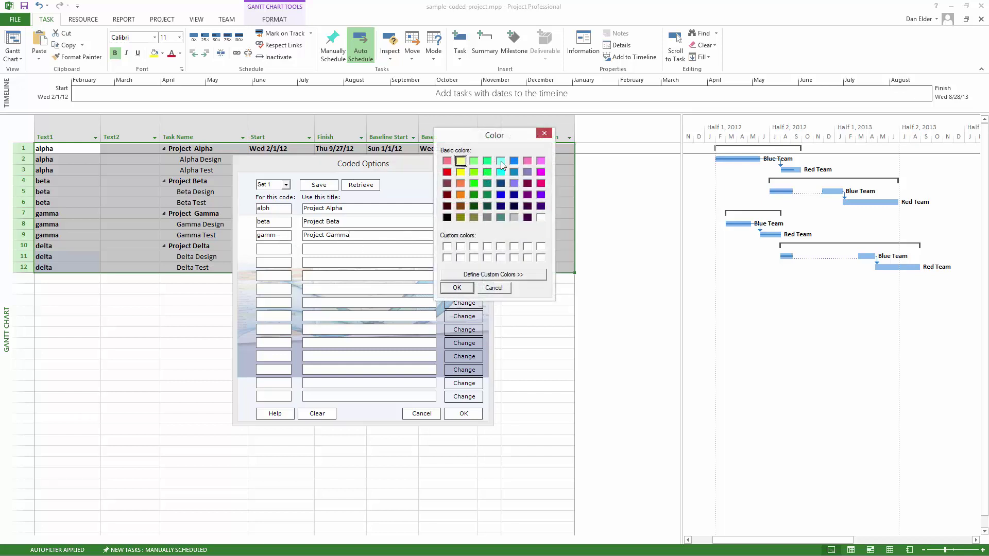
left_click(487, 161)
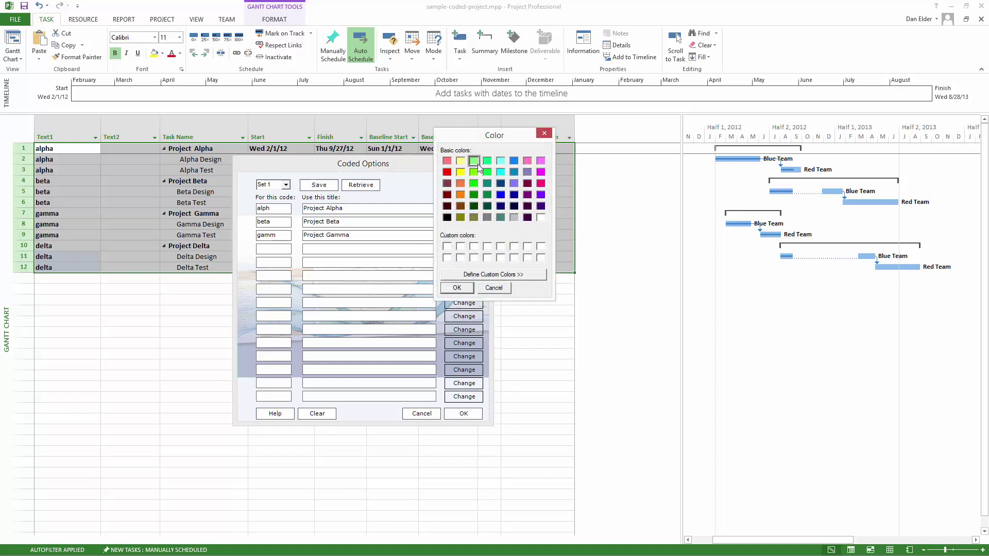
left_click(458, 287)
left_click(280, 252)
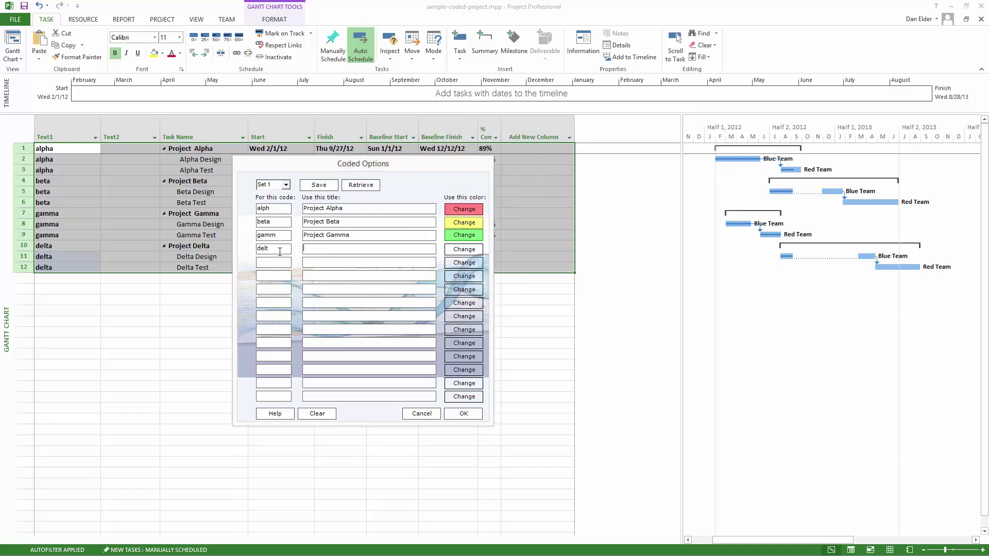
type("Project Delta")
left_click(464, 248)
left_click(500, 161)
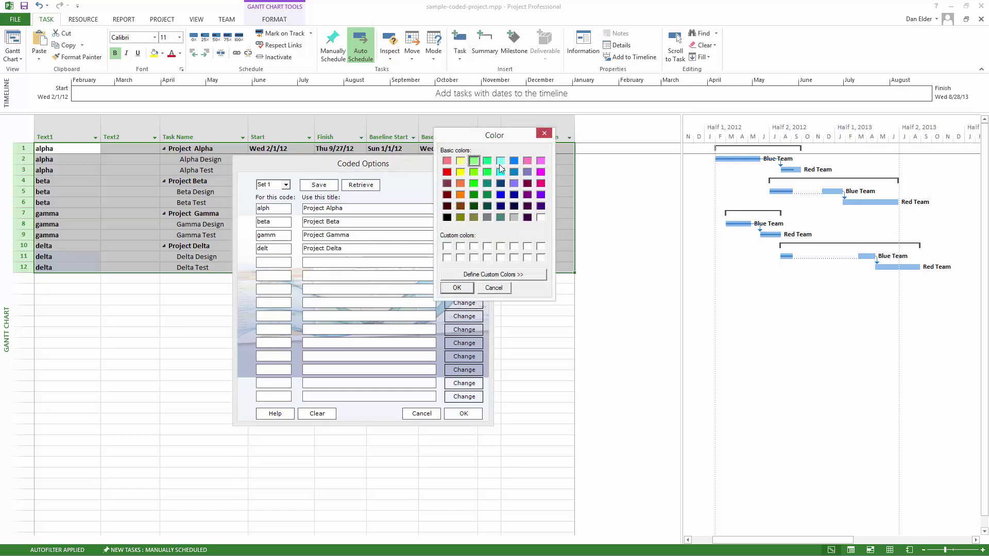
left_click(457, 287)
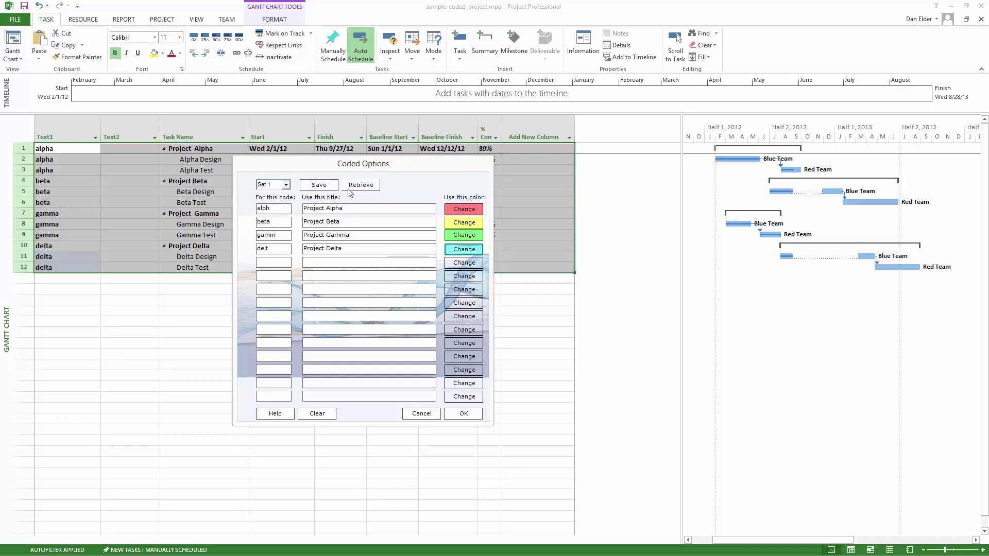
left_click(463, 414)
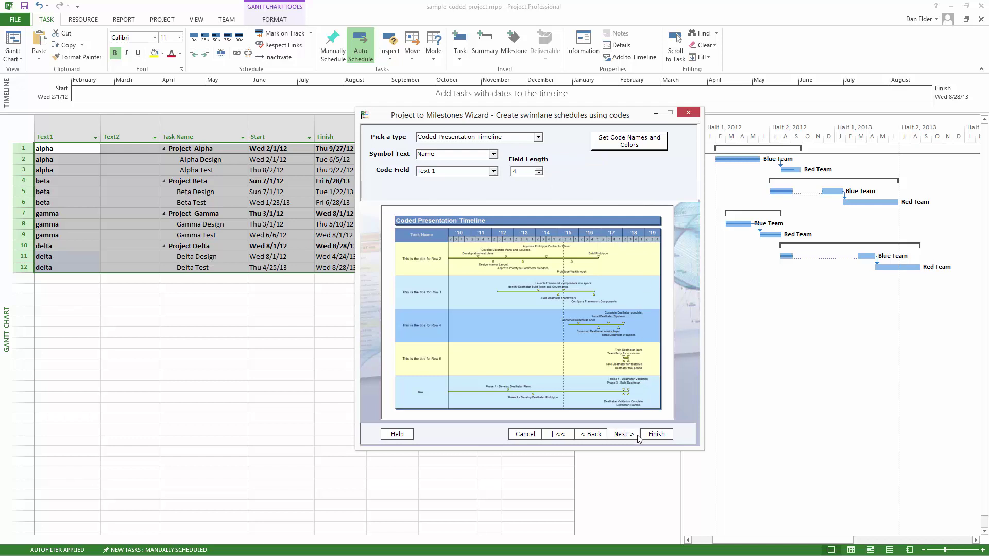
Step: Finish the wizard to build the coded timeline and dismiss the Import Complete message
left_click(621, 434)
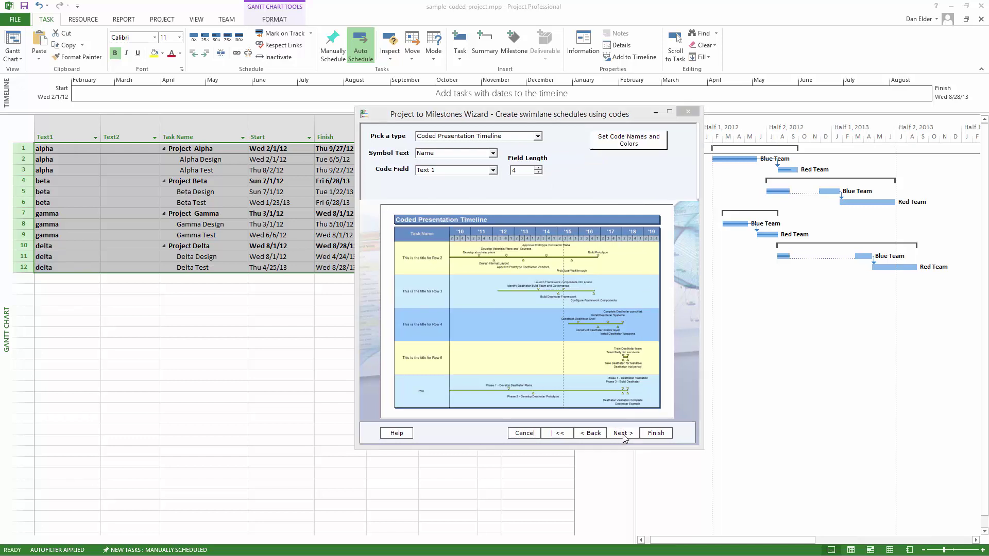
left_click(655, 434)
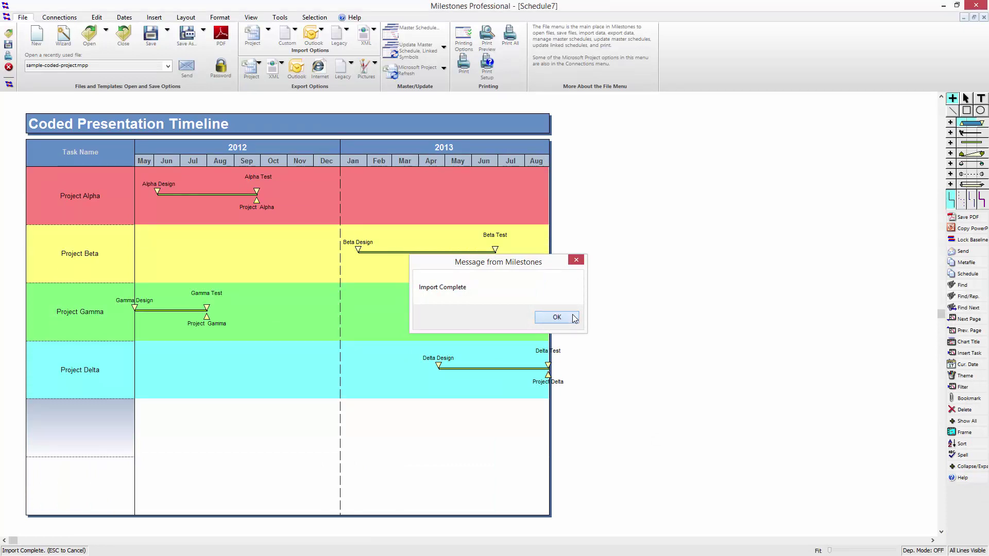
left_click(561, 317)
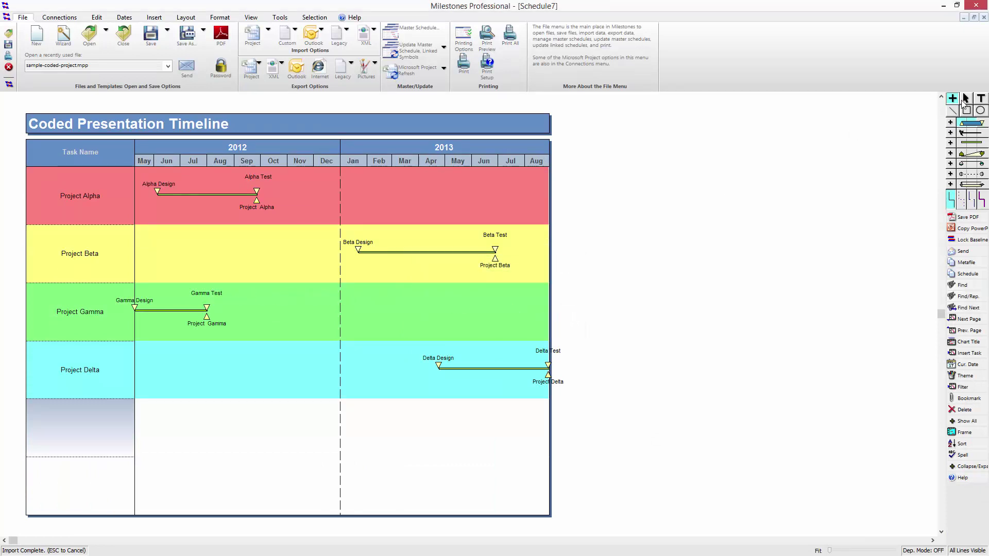
Step: Select the Project Gamma milestone, highlight its 9,finish automation tag, and switch to Project
left_click(966, 100)
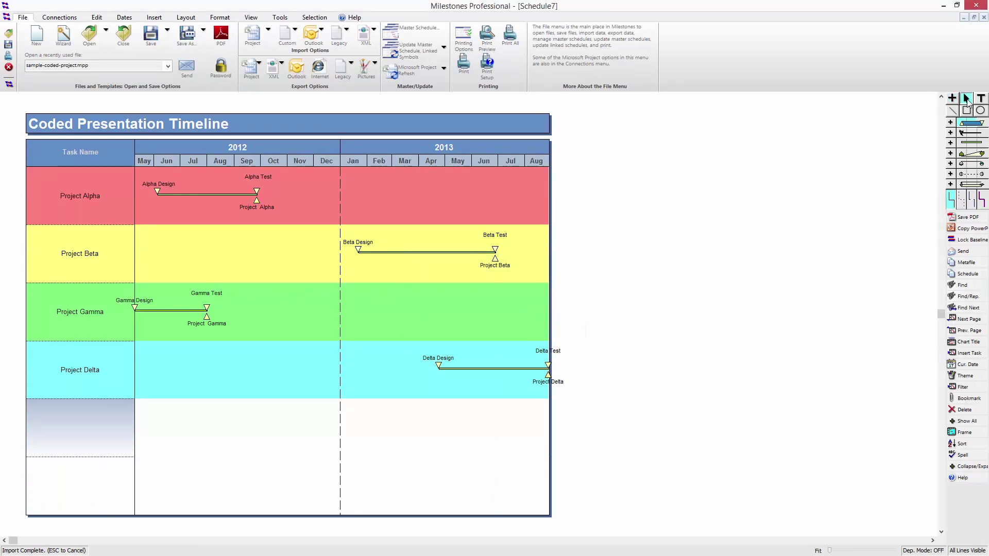
left_click(207, 313)
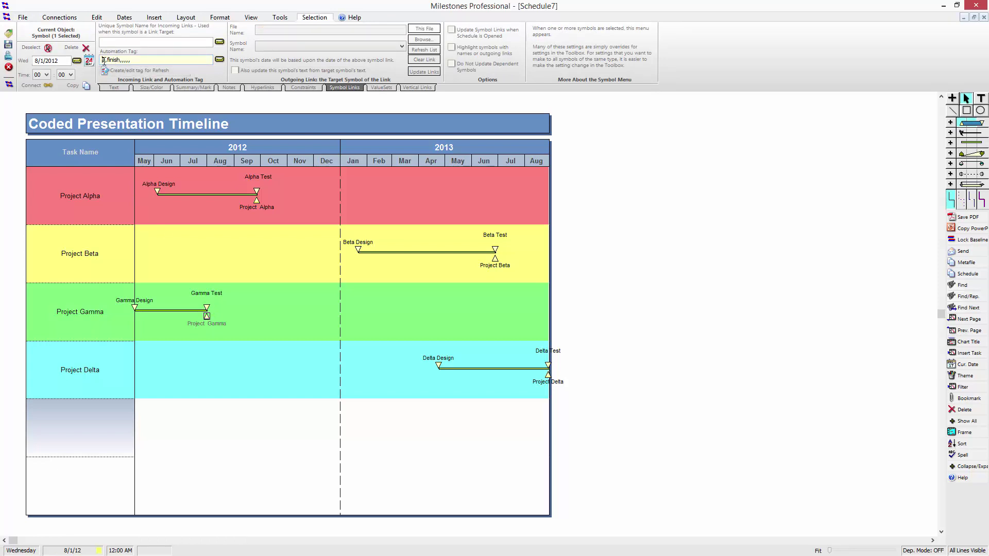
left_click_drag(104, 60, 120, 59)
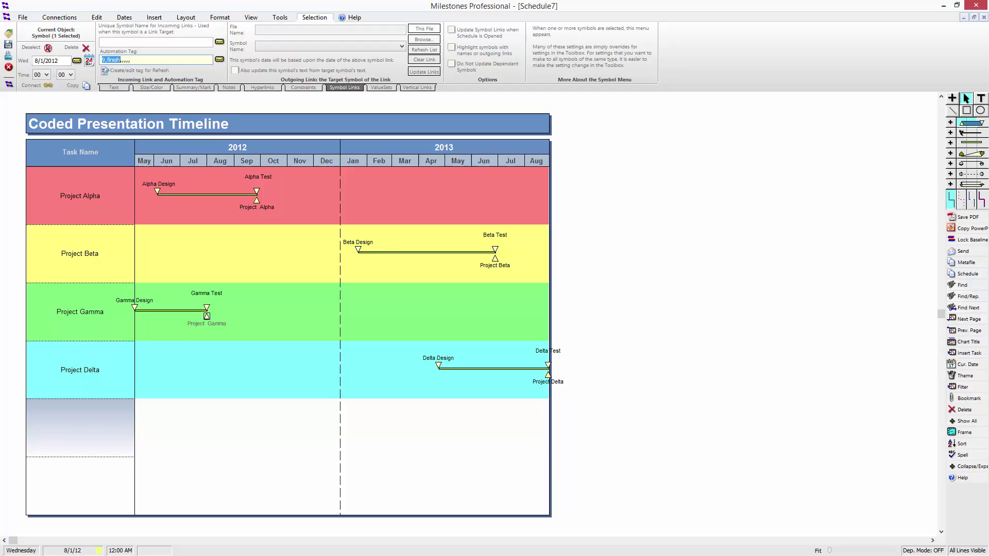
key("alt+Tab")
Step: Insert a Unique ID column before Task Name and check Project Gamma's ID 9 and finish date
left_click(112, 121)
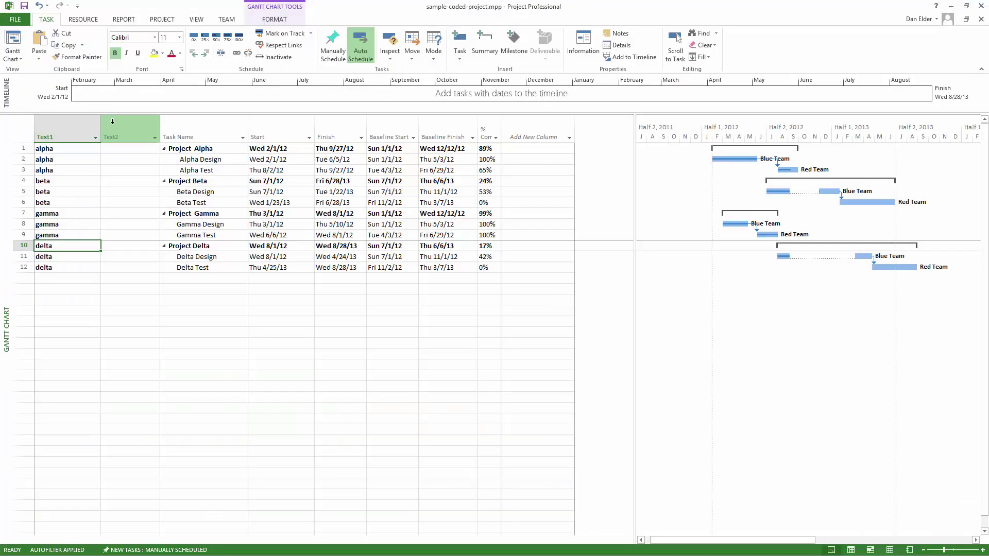
right_click(161, 127)
left_click(221, 204)
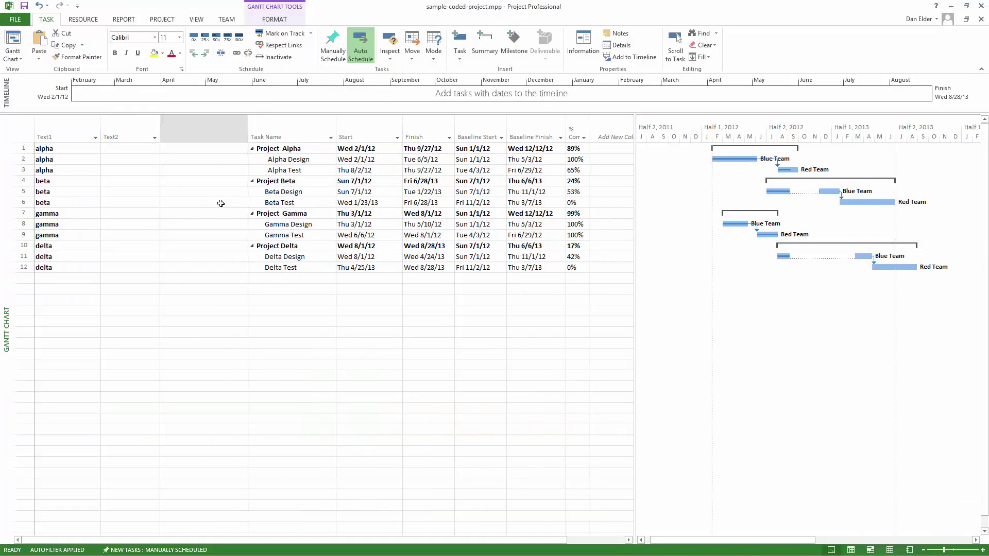
type("unique ID")
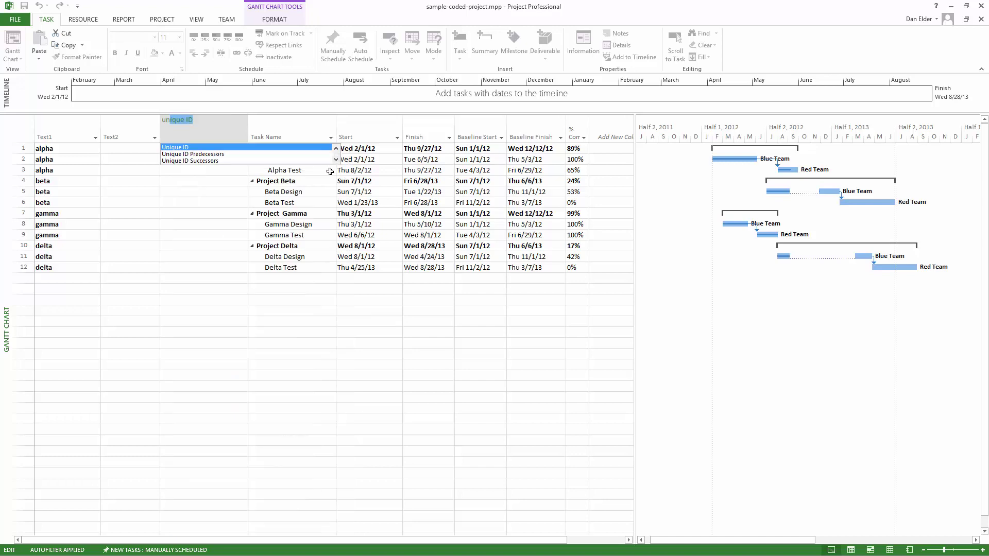
left_click(214, 149)
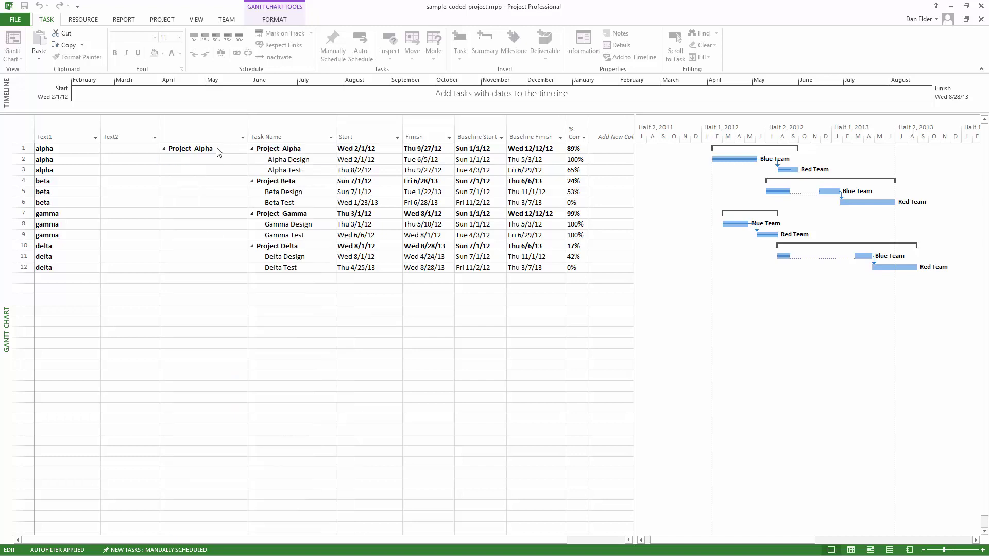
left_click(185, 214)
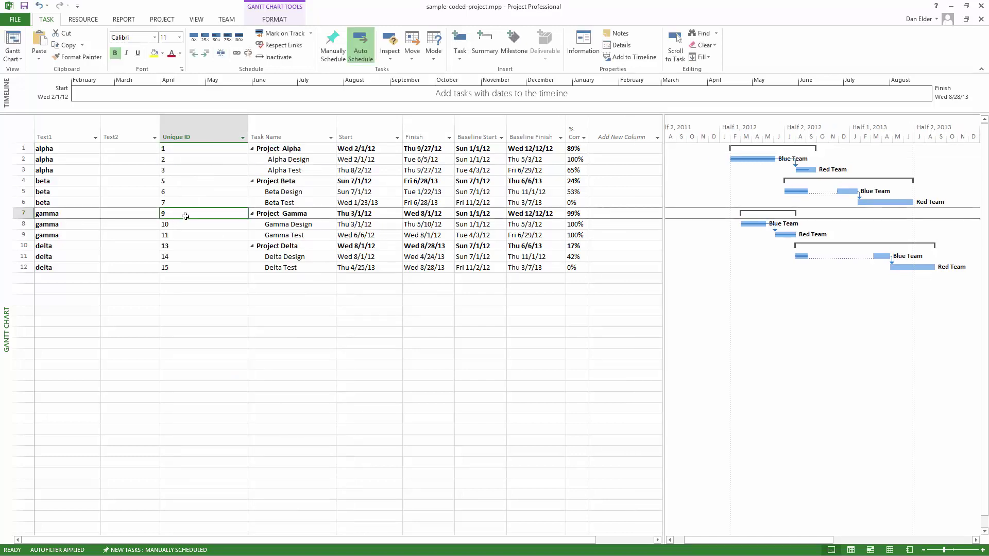
left_click(426, 214)
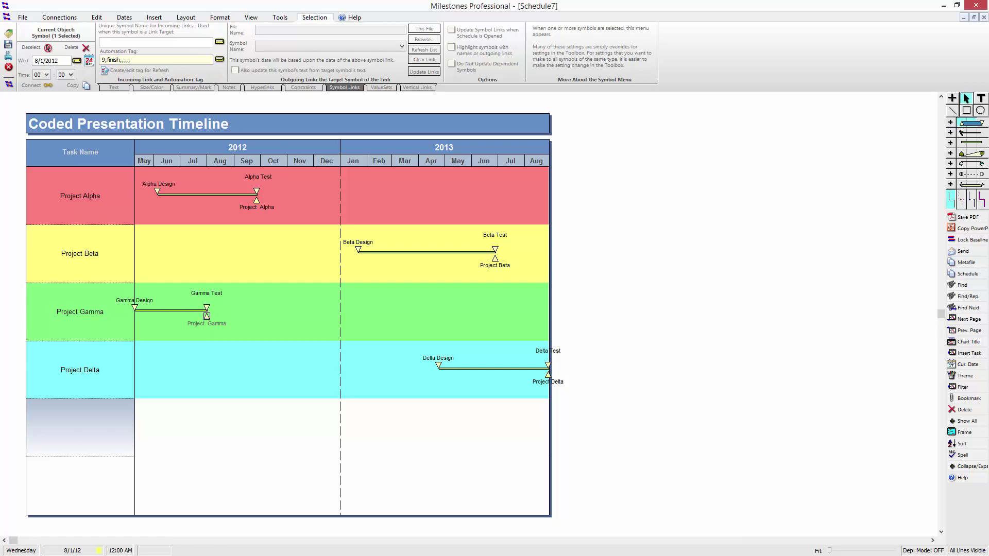
Step: Switch from Milestones Professional back to Microsoft Project with Alt+Tab
key("alt+Tab")
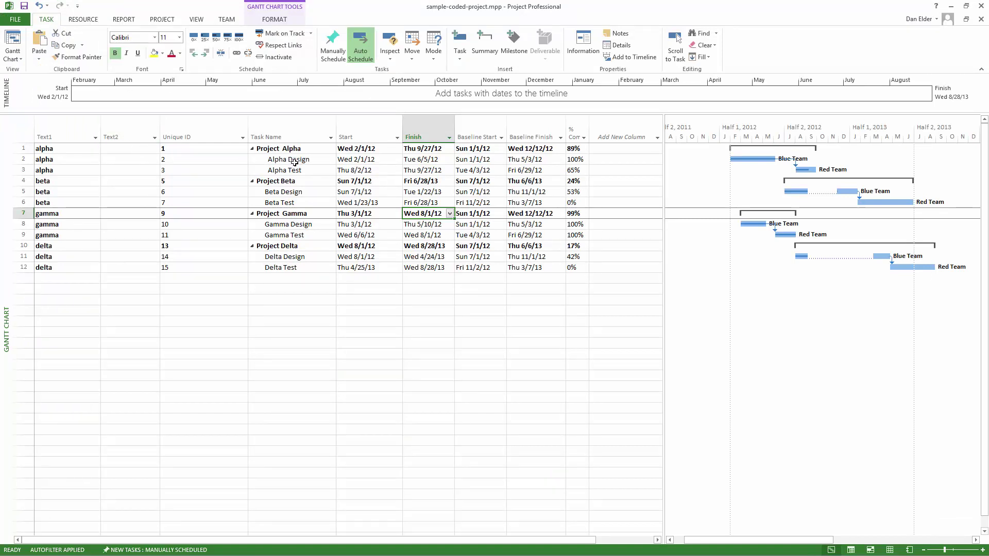
Step: Enter 'design' in Text2 for the Alpha, Beta, Gamma and Delta Design tasks
left_click(121, 161)
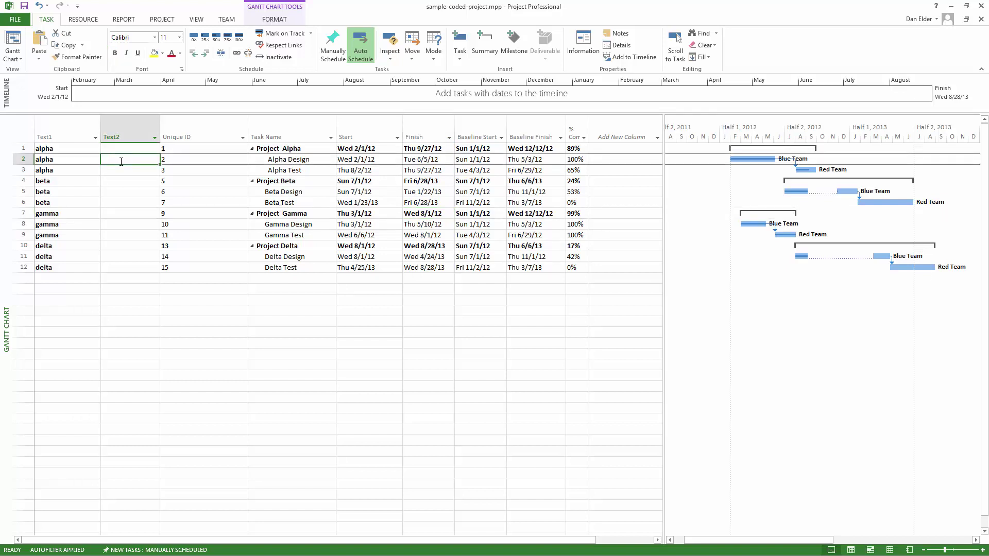
type("d")
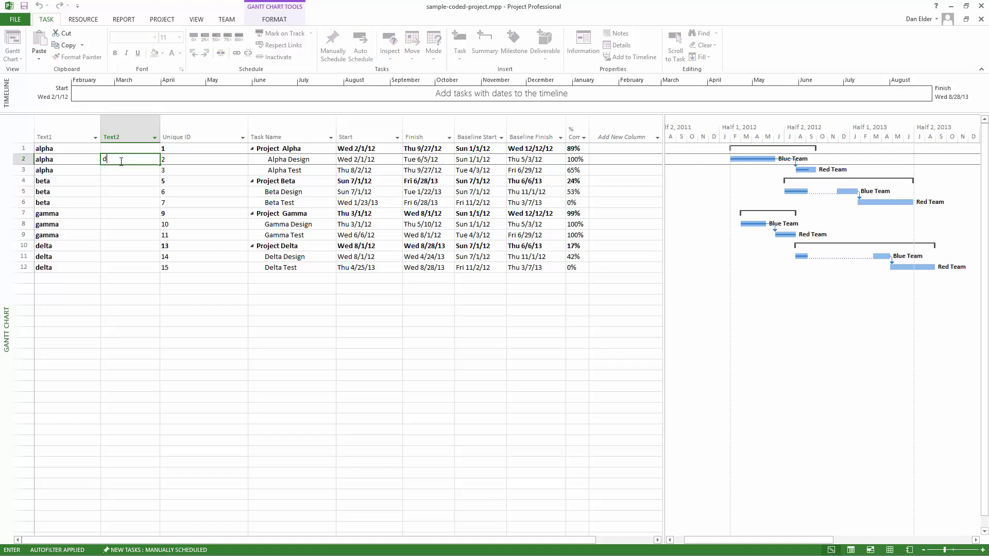
type("esign")
left_click(130, 194)
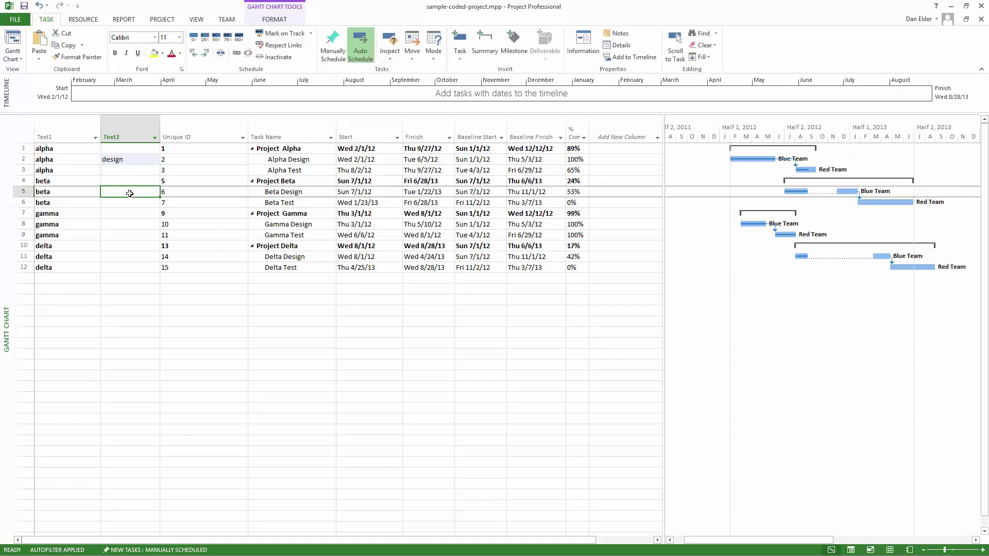
type("design")
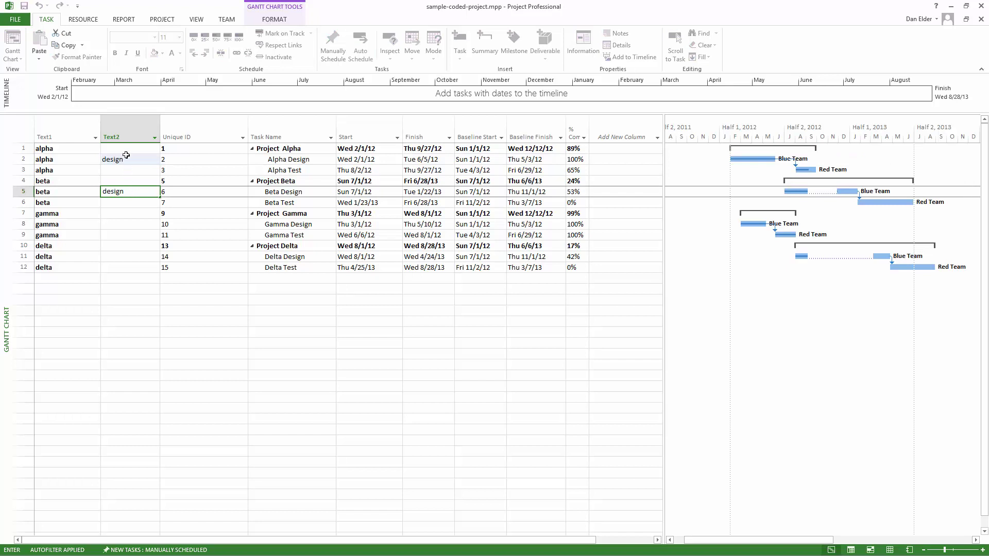
left_click(126, 155)
left_click(132, 228)
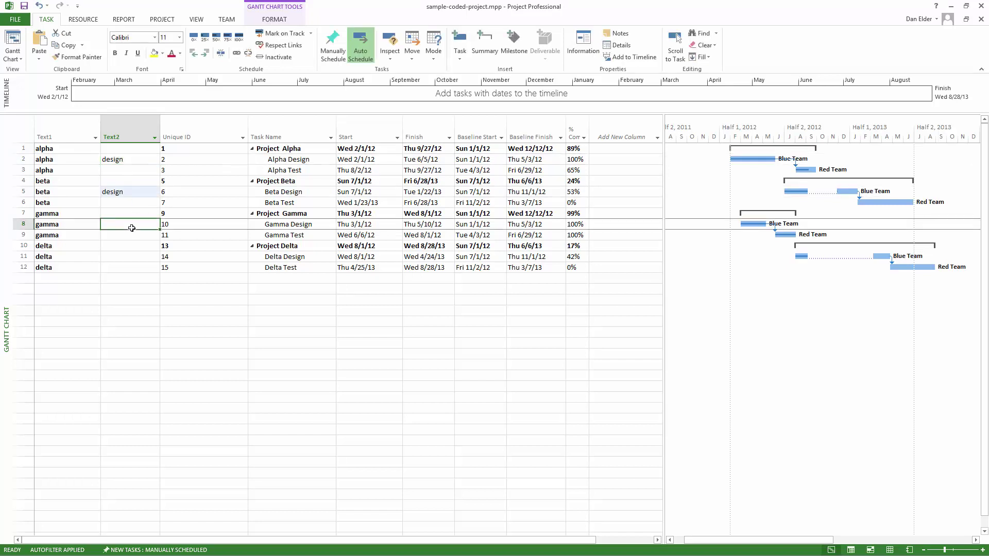
type("design")
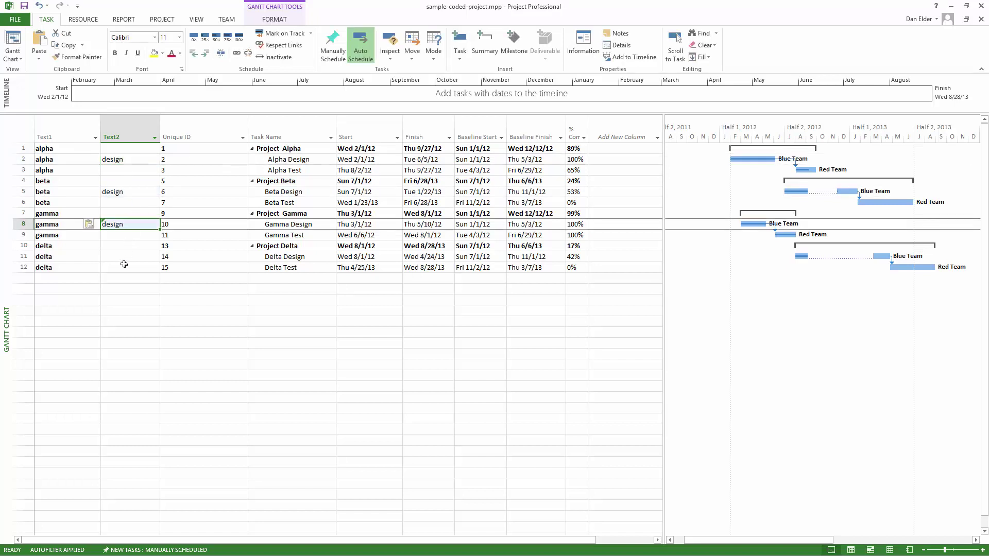
left_click(124, 266)
left_click(122, 256)
type("design")
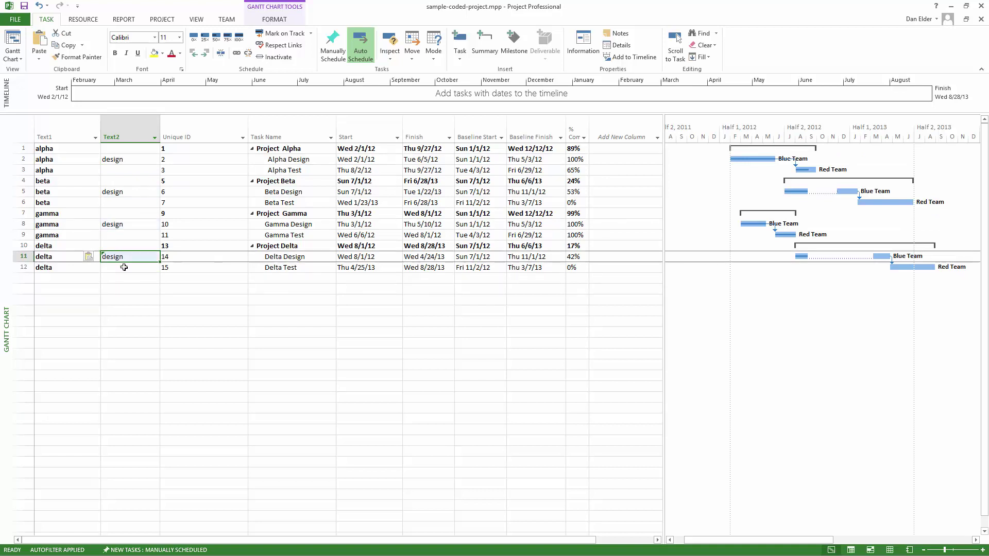
Step: Enter 'test' in Text2 for the Delta, Gamma, Beta and Alpha Test tasks, then return to Milestones
left_click(124, 268)
type("test")
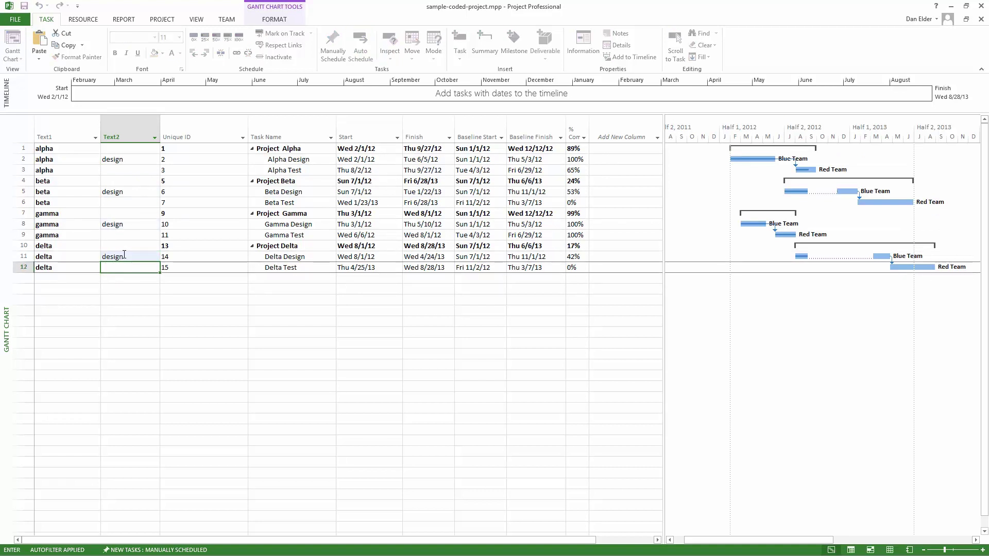
key("Return")
left_click(118, 234)
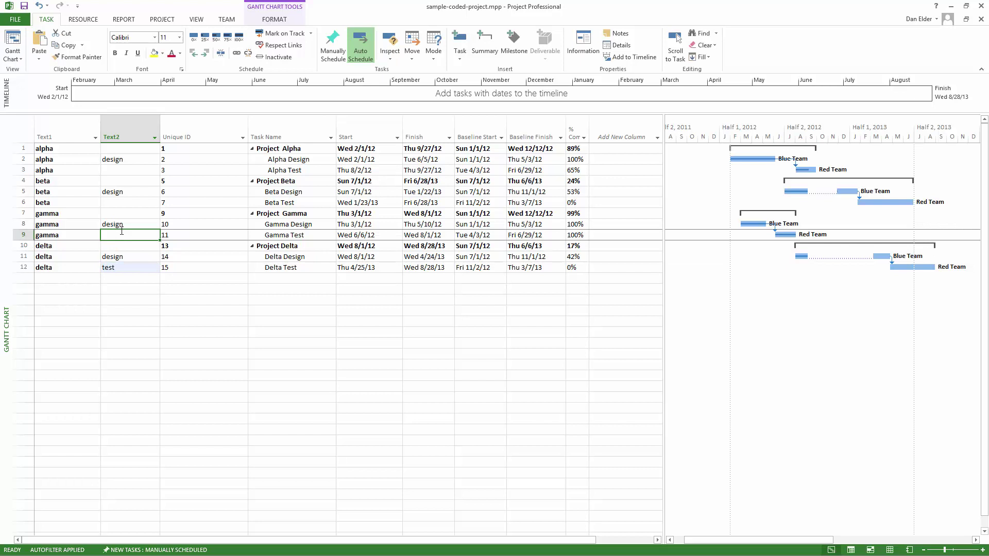
type("test")
left_click(119, 201)
type("test")
left_click(123, 170)
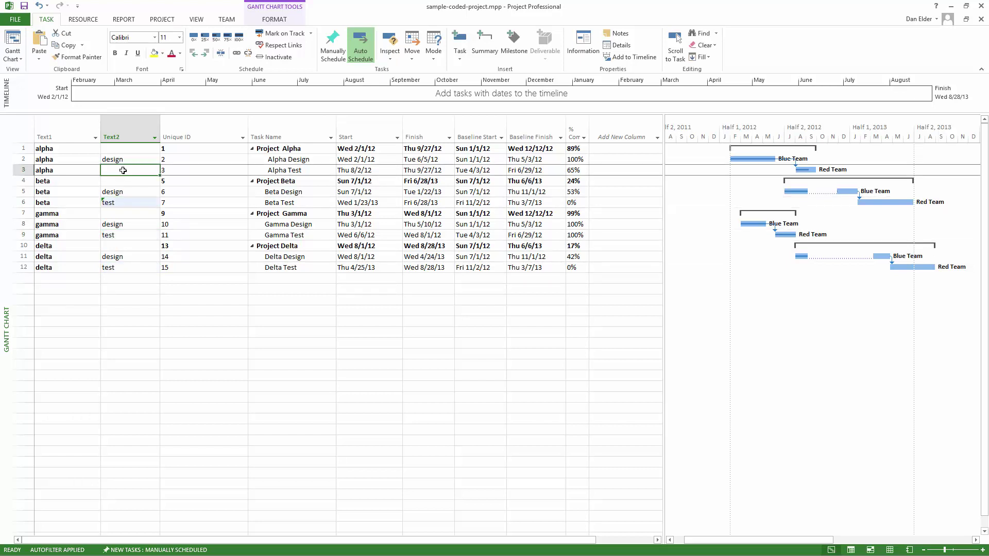
type("test")
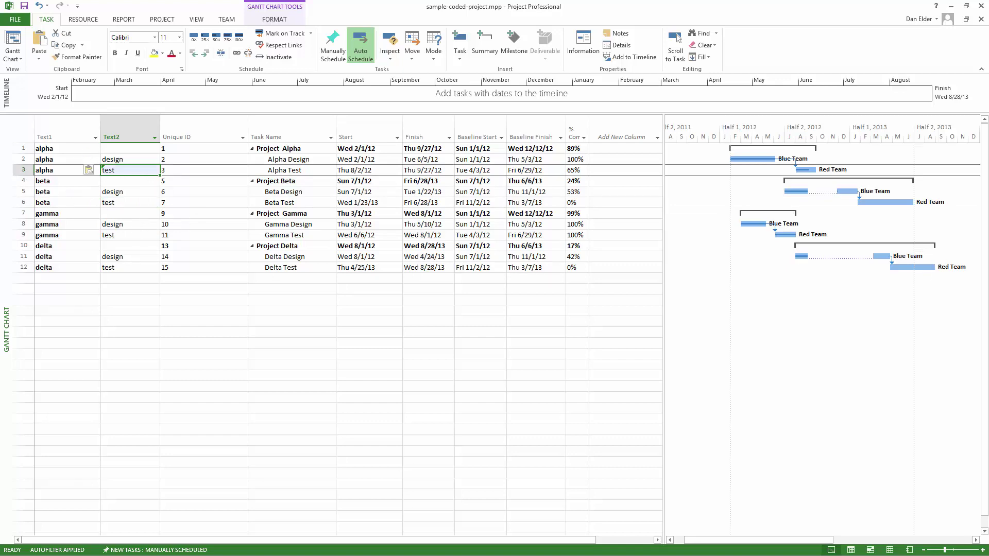
key("alt+Tab")
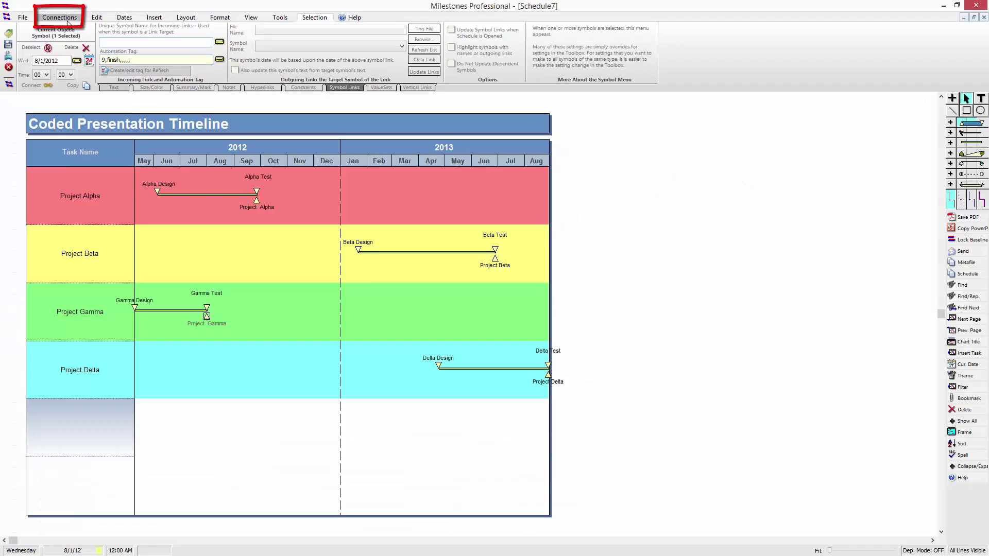
Step: Create a new report from sample-coded-project.mpp using swimlane schedules built from codes
left_click(68, 21)
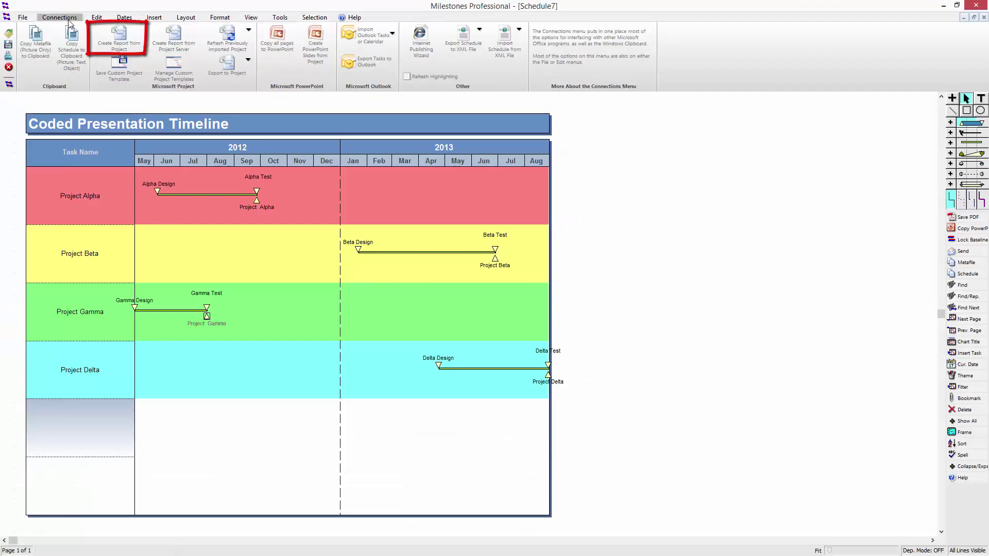
left_click(128, 48)
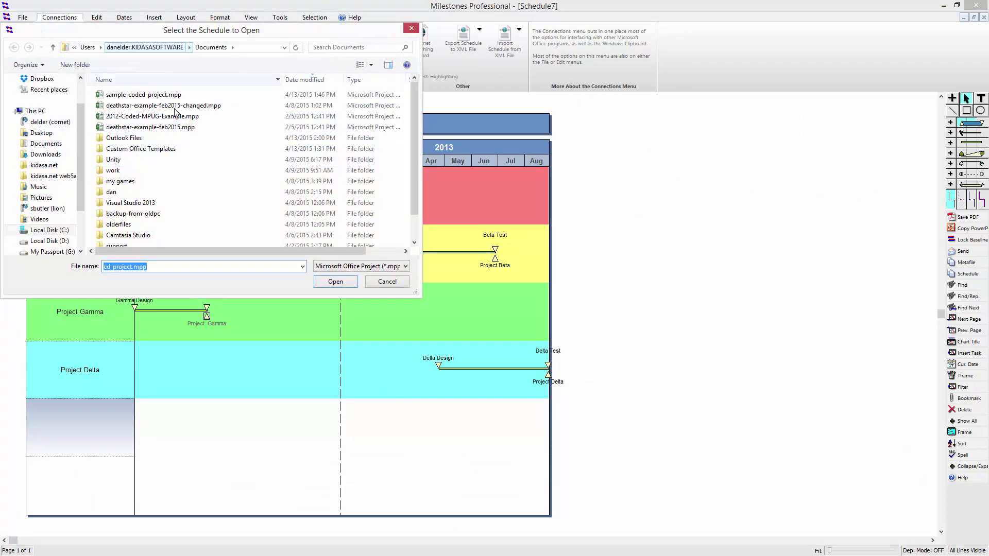
left_click(333, 281)
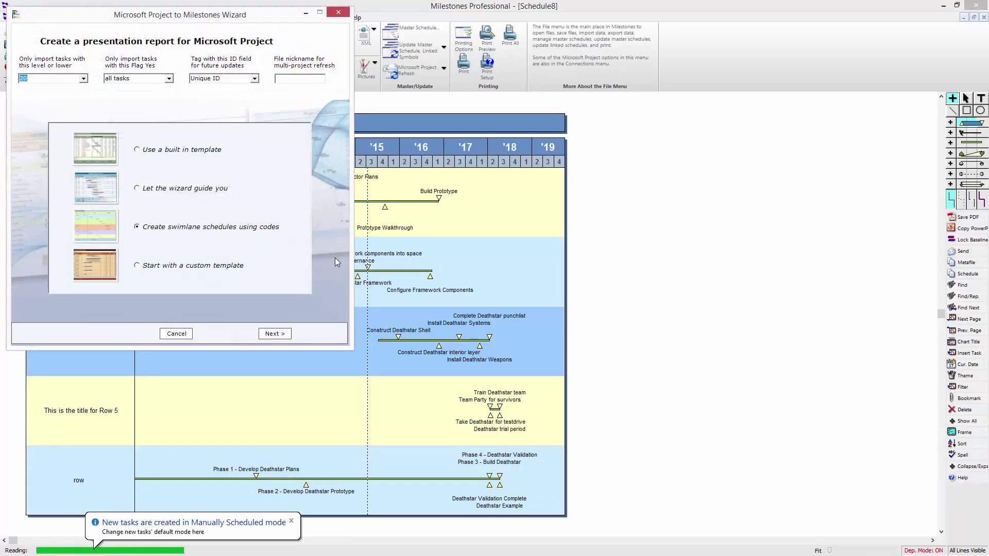
left_click(284, 333)
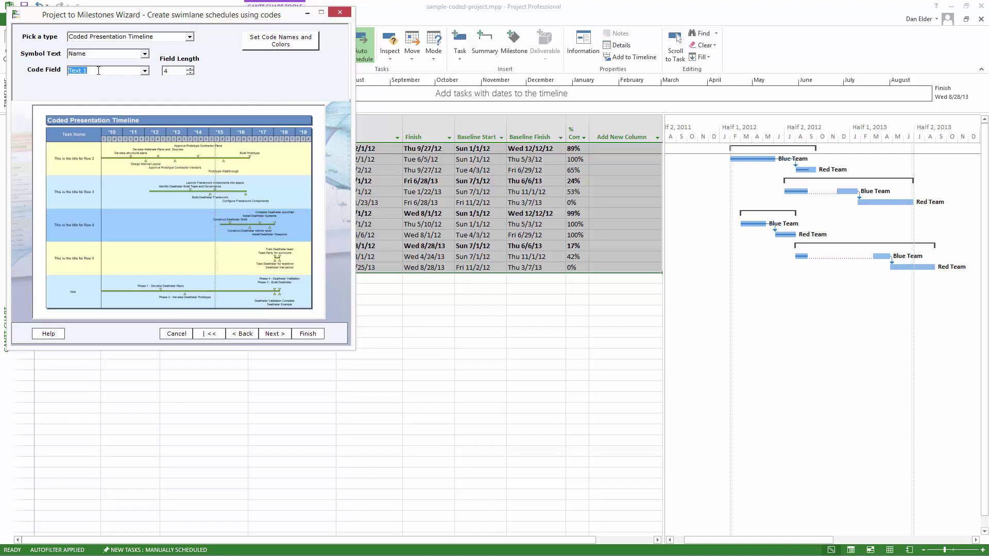
Step: Set the code field to Text 2 and bring up the coded options
left_click(145, 71)
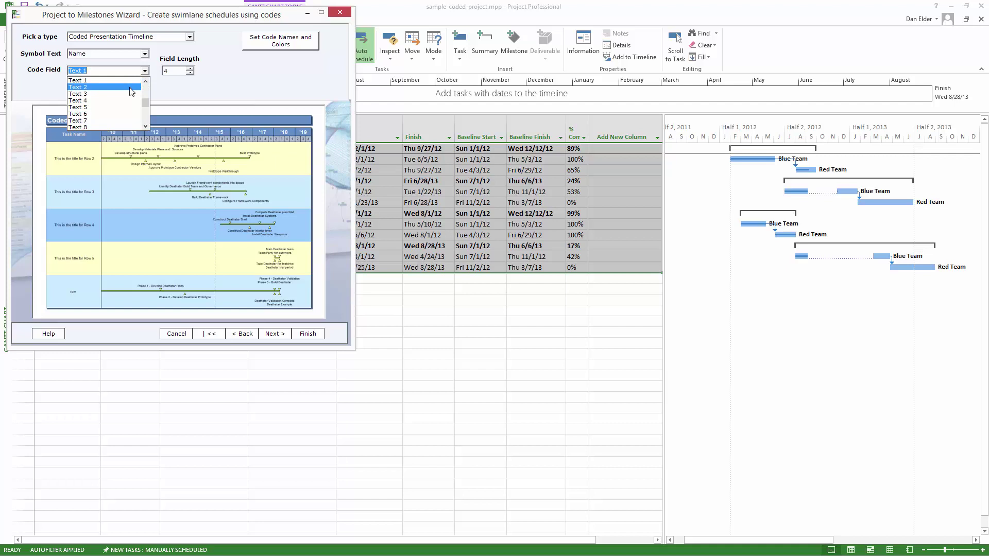
left_click(132, 87)
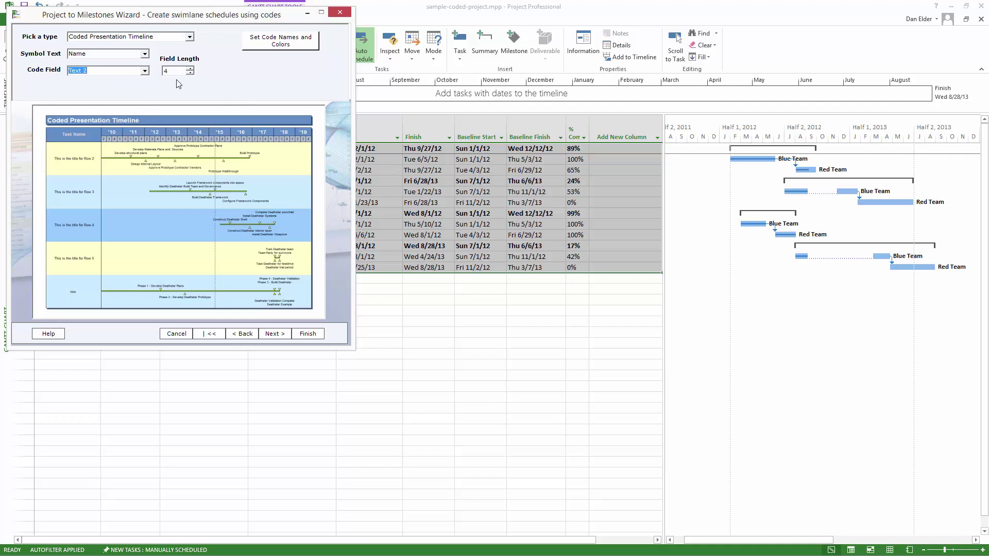
left_click_drag(178, 19, 441, 131)
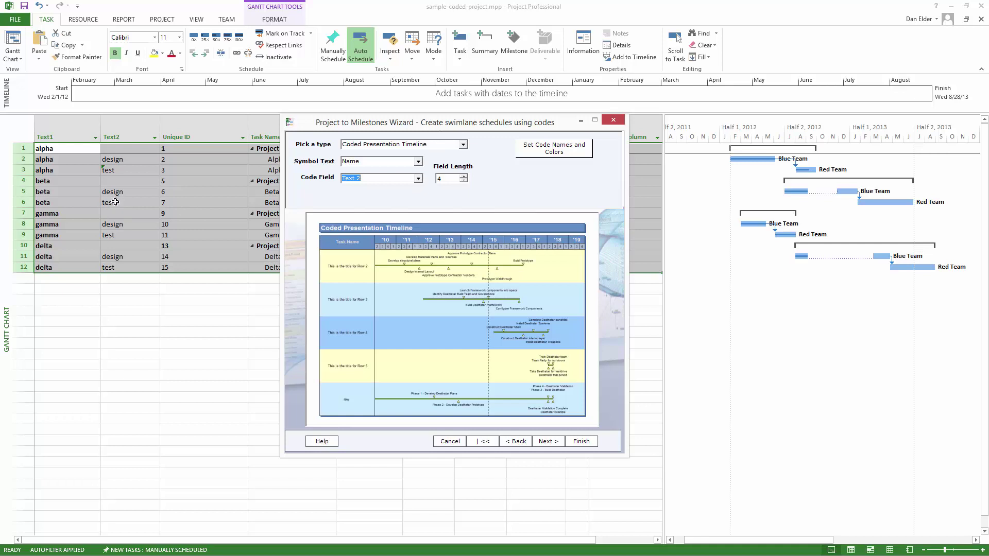
left_click(566, 150)
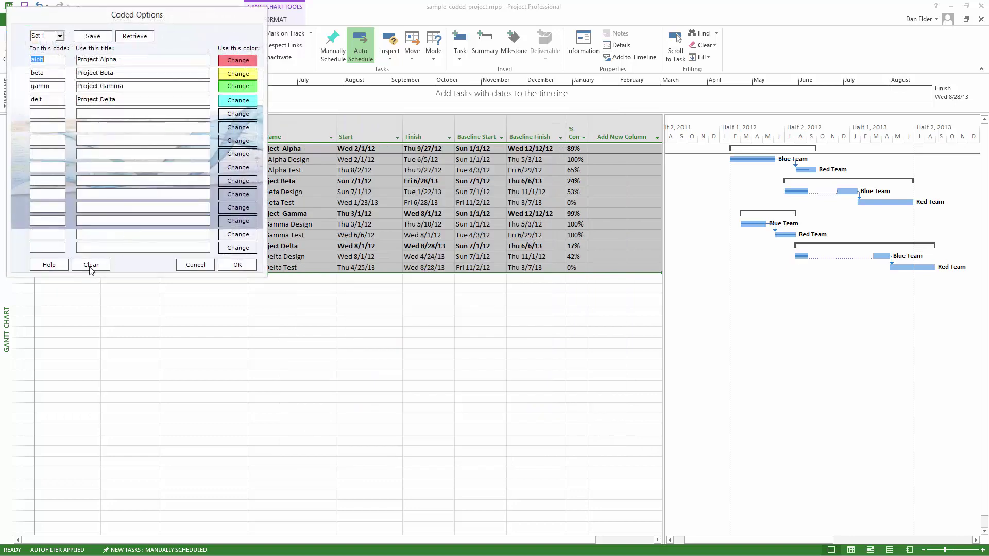
Step: Clear the old project codes and enter code desi titled Design and code test titled Test
left_click(91, 265)
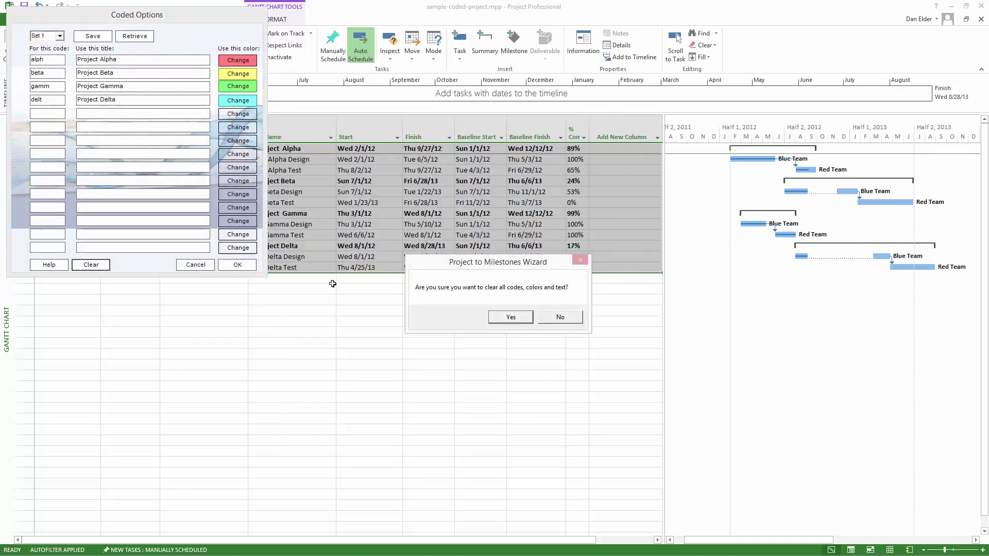
left_click(511, 317)
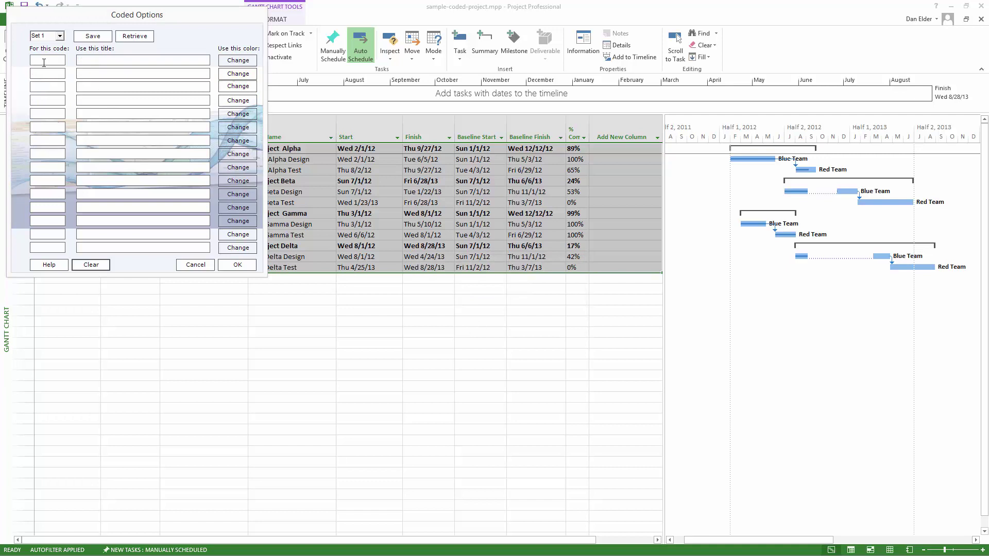
left_click_drag(57, 16, 131, 37)
left_click_drag(211, 35, 348, 88)
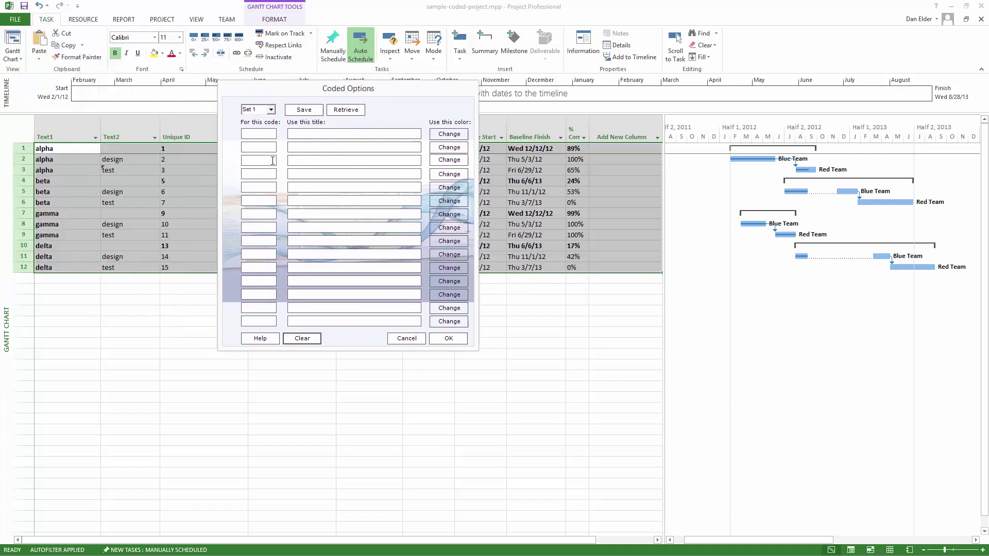
left_click(257, 134)
type("des")
type("Desig")
type("test")
key("Tab")
type("Test")
Step: Colour the Design code yellow and the Test code pink, then accept the code settings
left_click(449, 134)
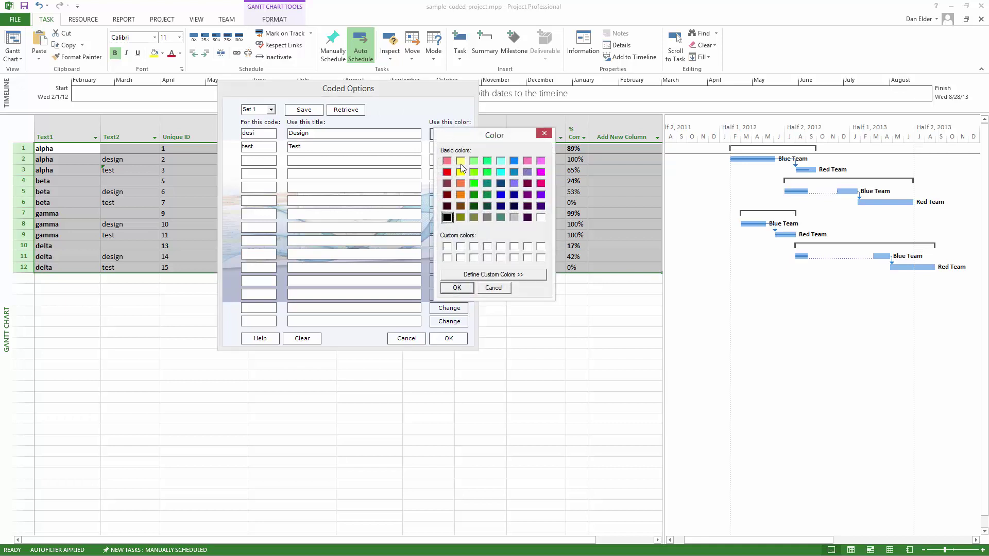
left_click(460, 163)
left_click(456, 287)
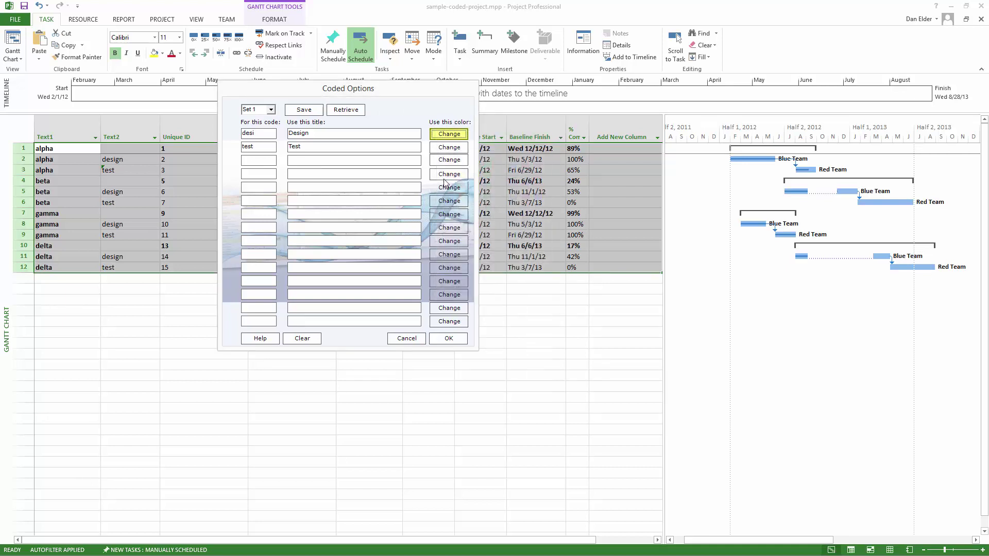
left_click(446, 148)
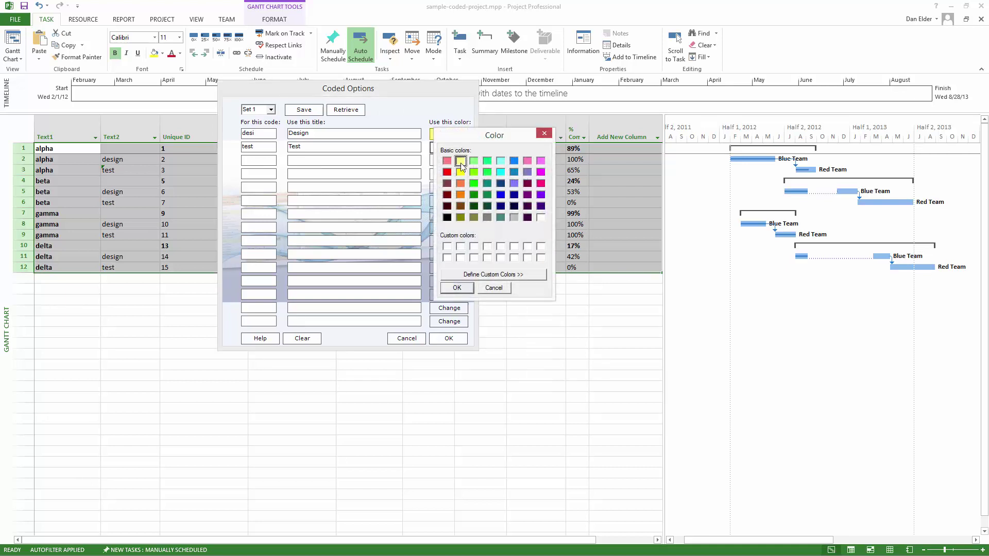
left_click(541, 171)
left_click(464, 288)
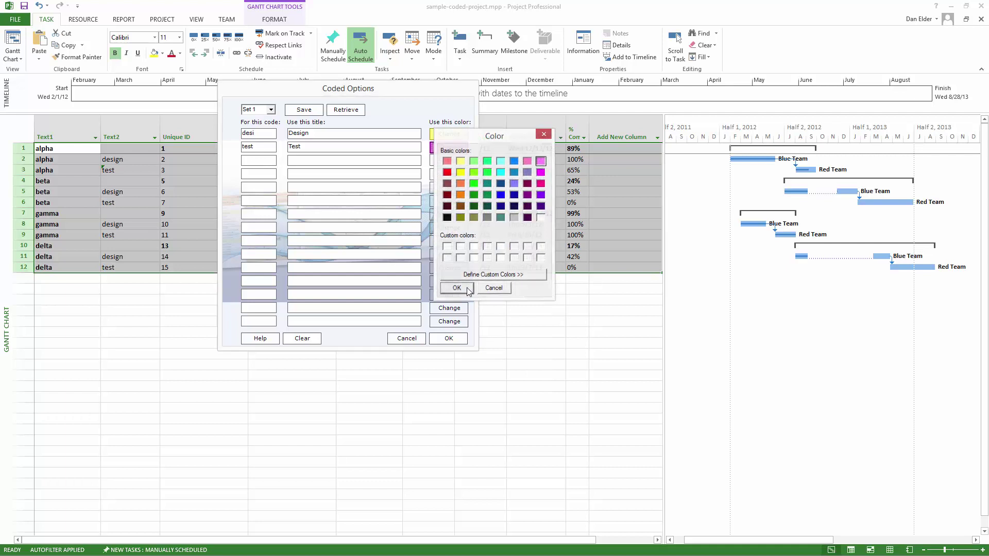
left_click(449, 337)
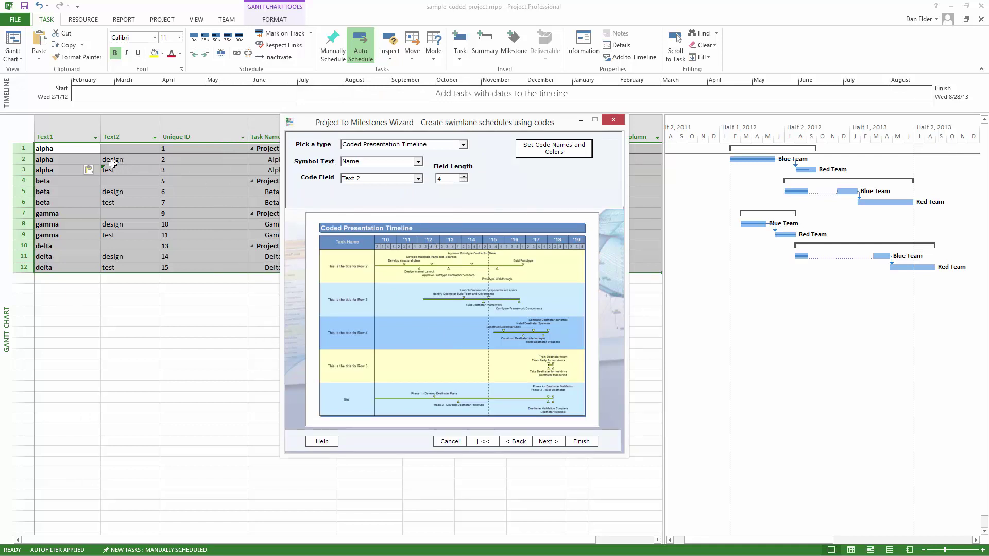
Step: Finish the wizard to import the schedule into Design and Test swimlanes and dismiss the Import Complete message
mouse_move(109, 171)
left_click(393, 179)
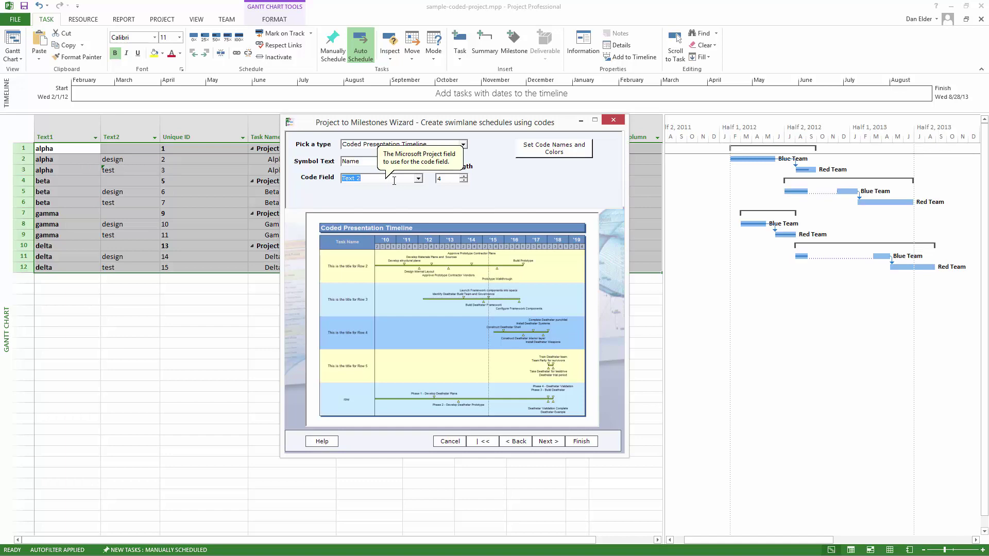
left_click(591, 442)
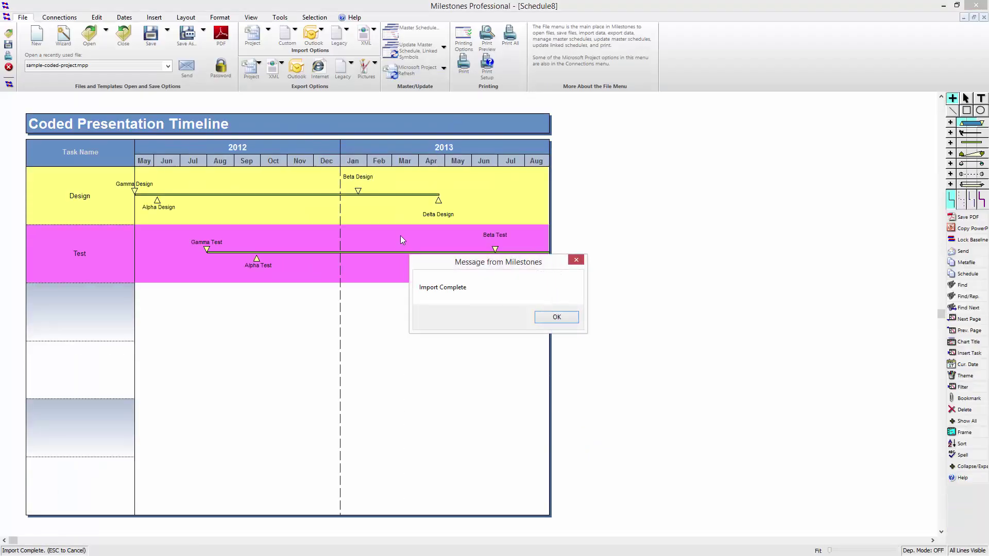
left_click(556, 317)
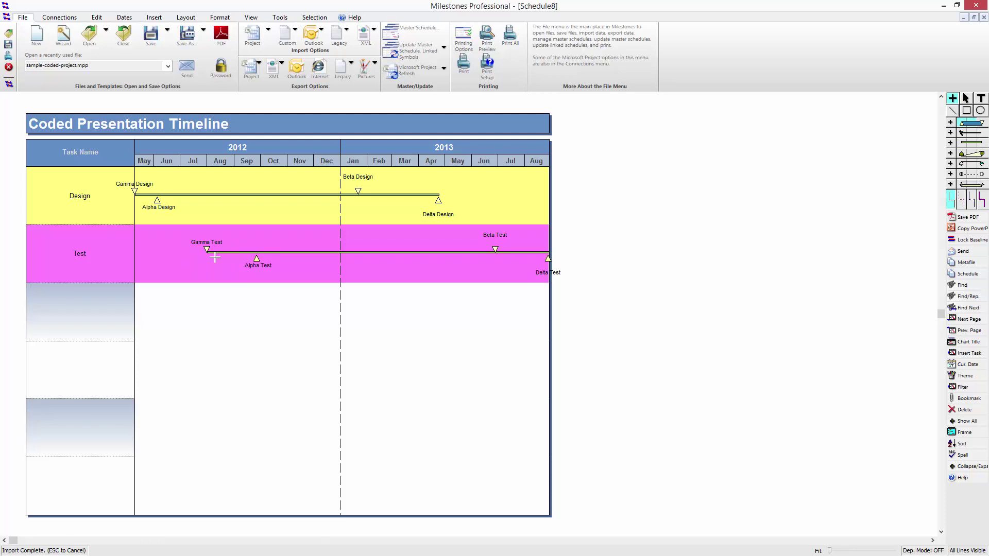
key("alt+Tab")
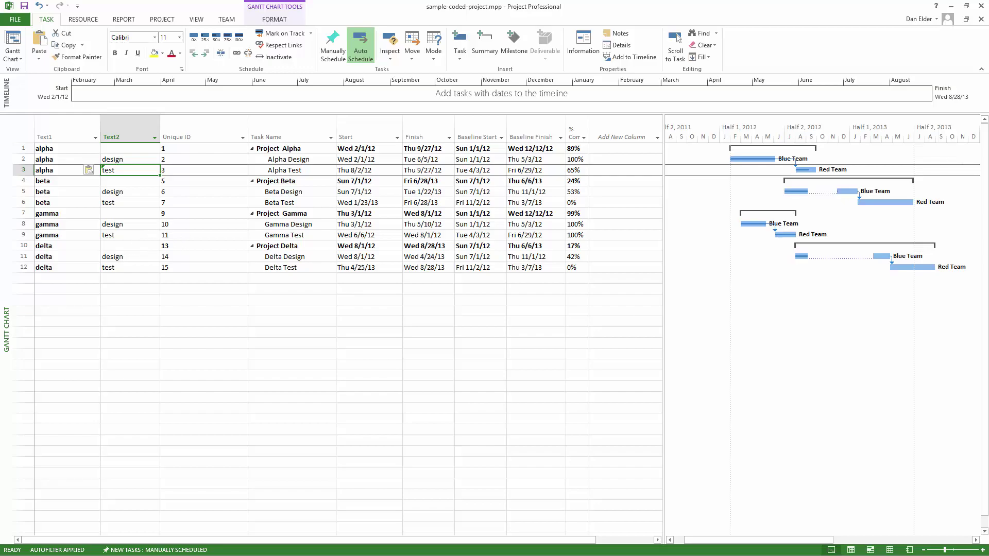